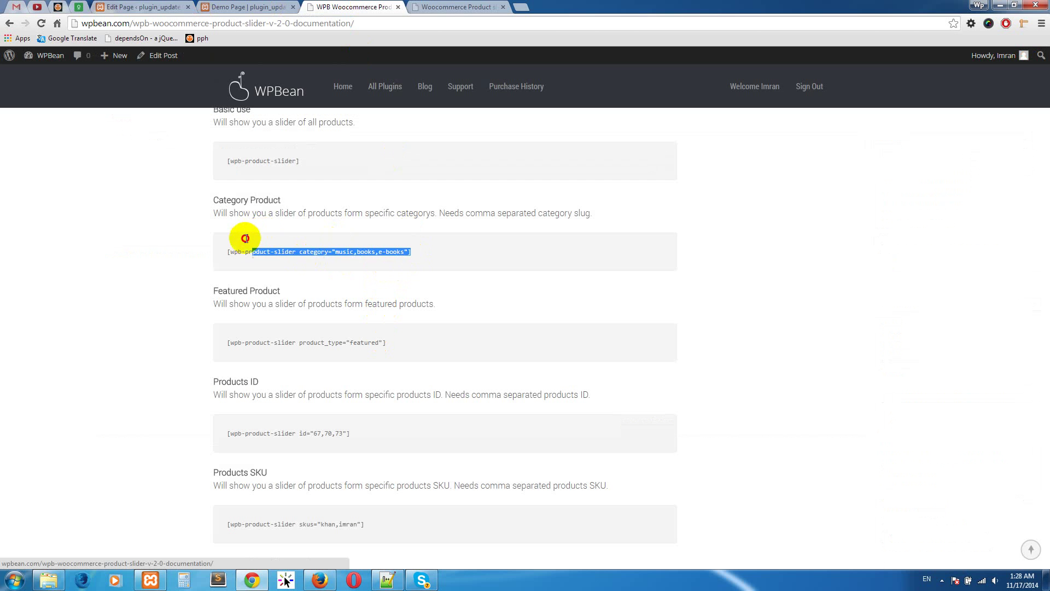
# Step: Copy the Category Product shortcode [wpb-product-slider category="music,books,e-books"] from the documentation and paste it below the existing shortcode on the Demo Page
pyautogui.moveTo(280, 201); pyautogui.dragTo(222, 202)
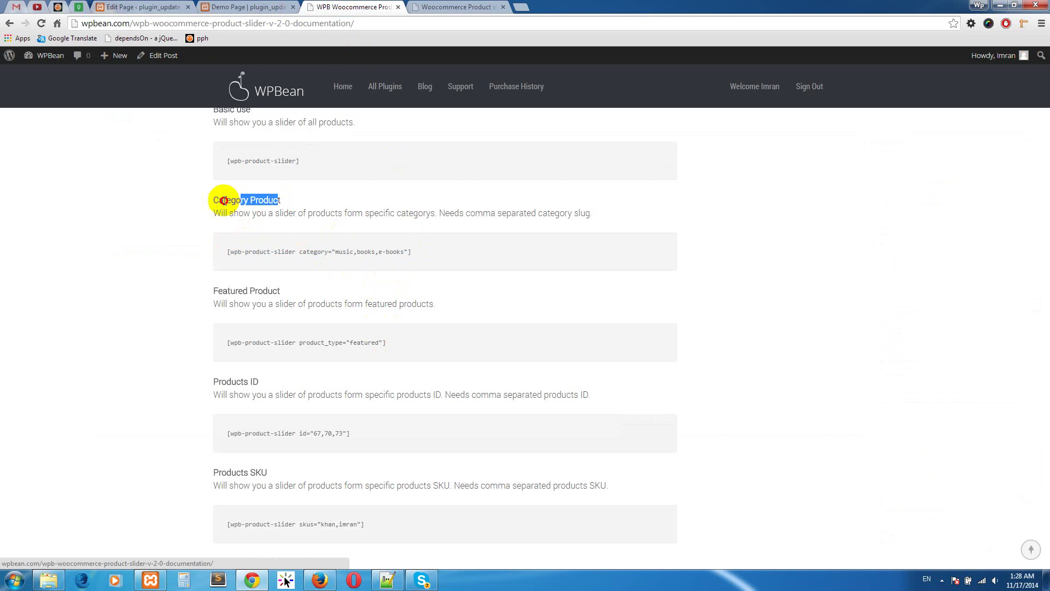
pyautogui.moveTo(415, 253); pyautogui.dragTo(225, 246)
pyautogui.hotkey('ctrl', 'c')
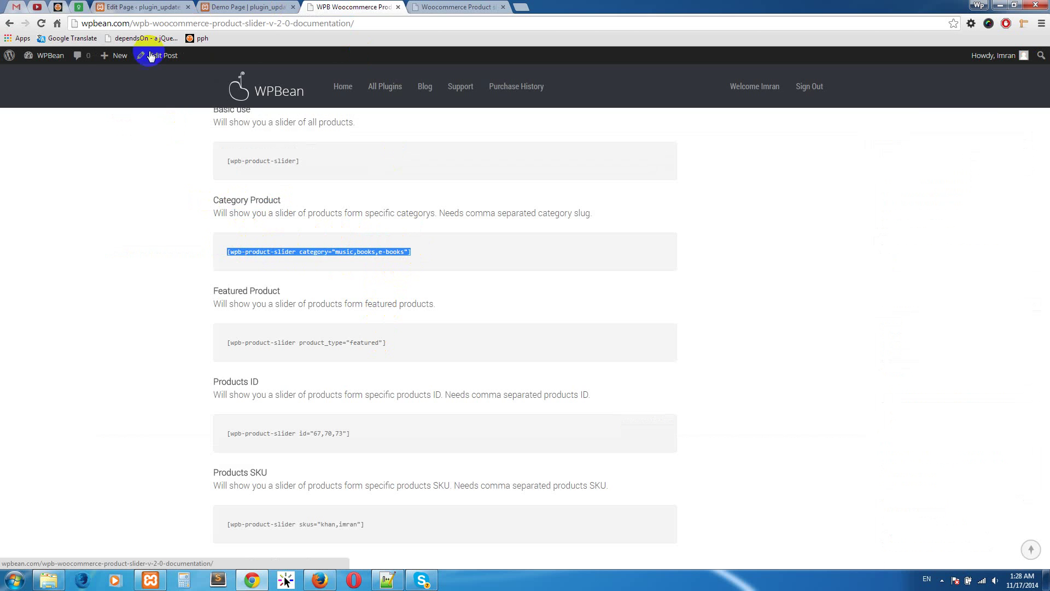
pyautogui.click(144, 8)
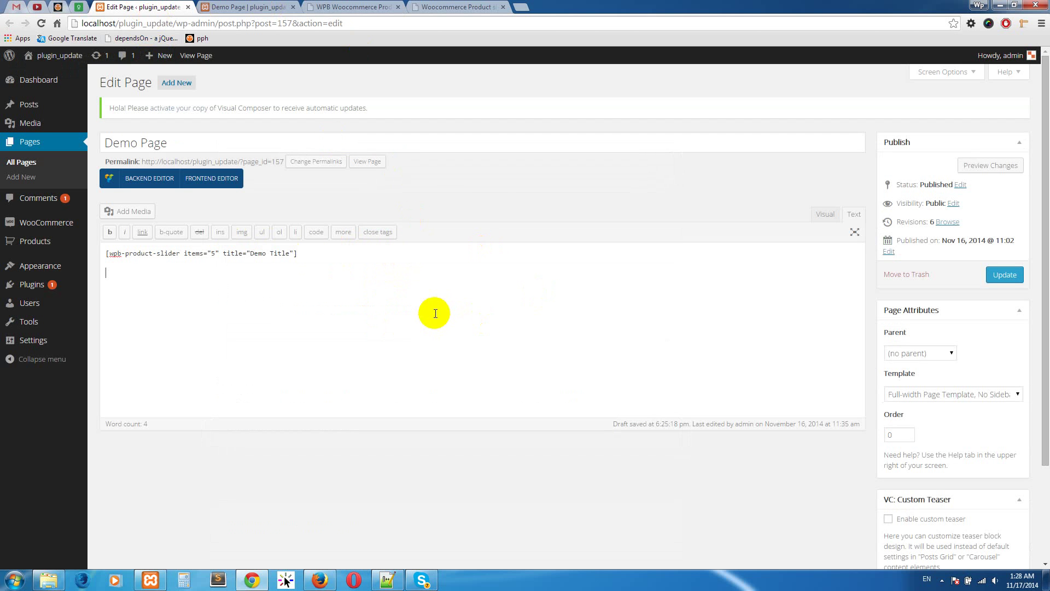
pyautogui.hotkey('ctrl', 'v')
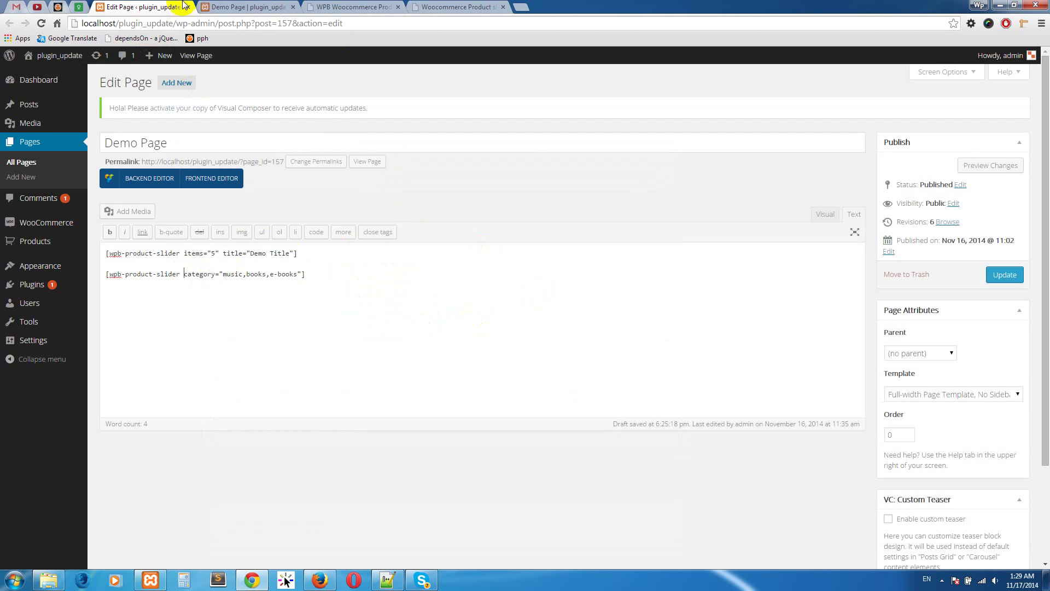
# Step: Copy the title attribute from the documentation's attribute table and add title="Category Products" before the category attribute in the second shortcode
pyautogui.click(235, 7)
pyautogui.click(323, 5)
pyautogui.moveTo(323, 6); pyautogui.dragTo(240, 6)
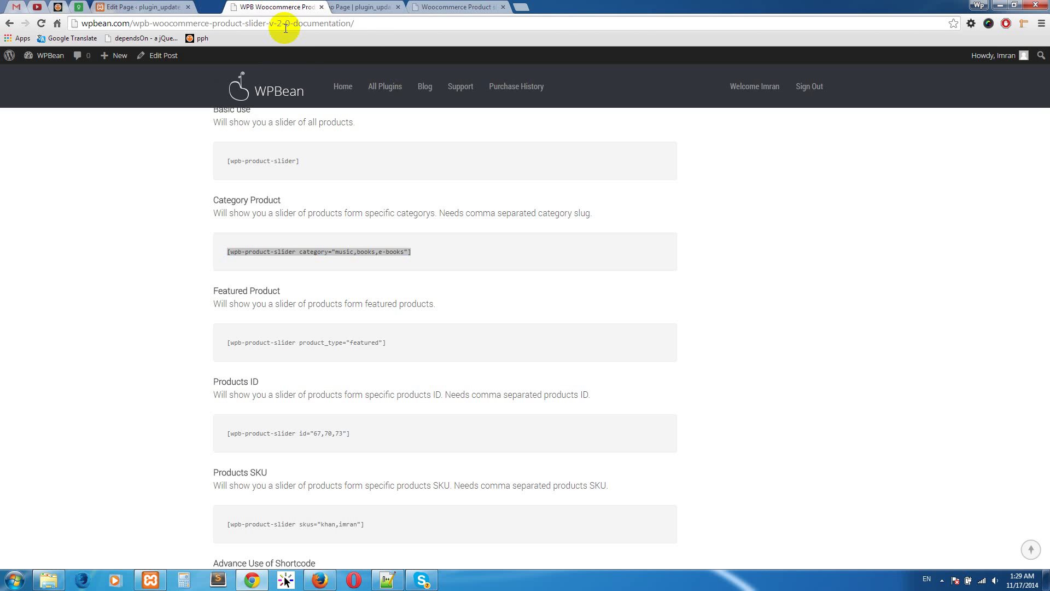
pyautogui.scroll(-3, 322, 296)
pyautogui.scroll(-8, 322, 312)
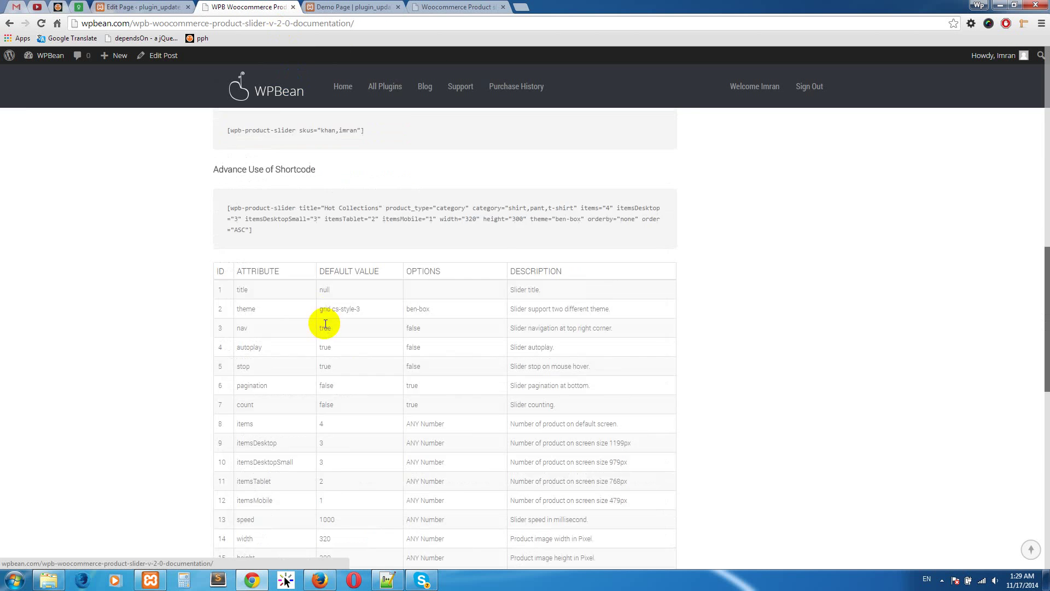
pyautogui.scroll(3, 253, 203)
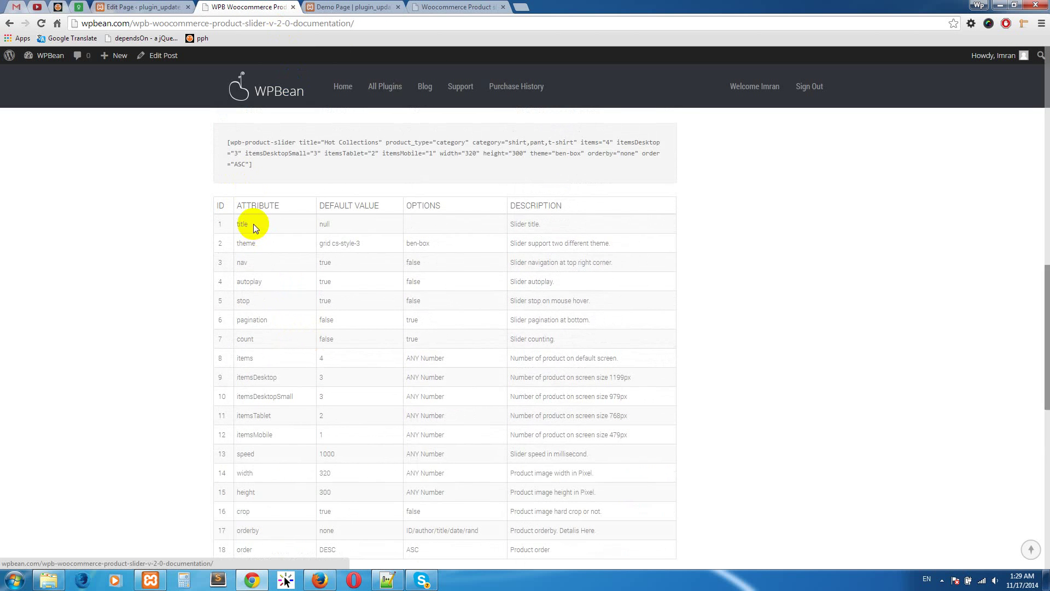
pyautogui.moveTo(252, 223); pyautogui.dragTo(239, 220)
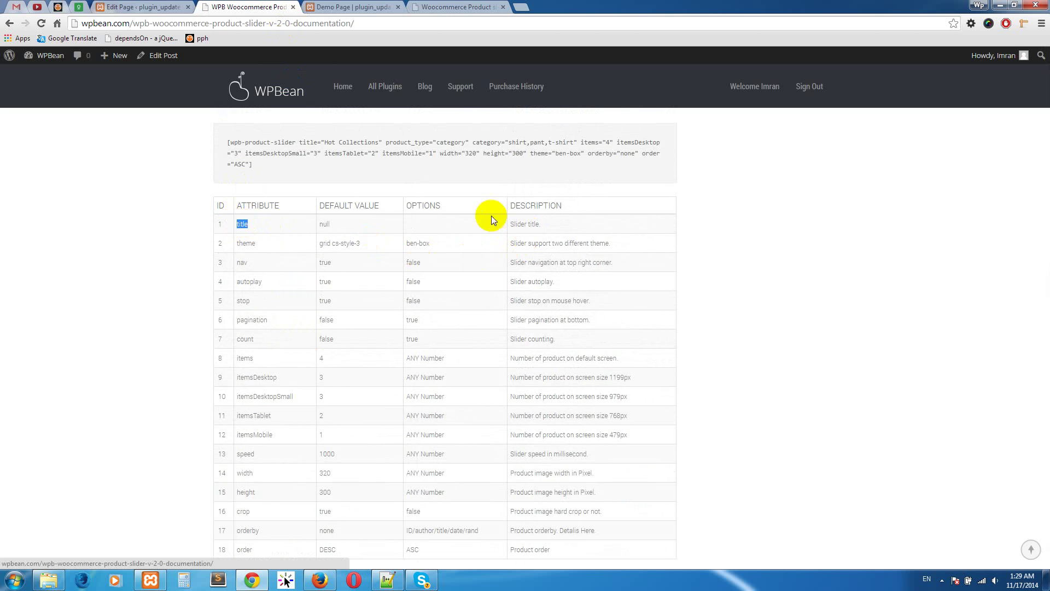
pyautogui.rightClick(249, 228)
pyautogui.click(266, 236)
pyautogui.click(143, 7)
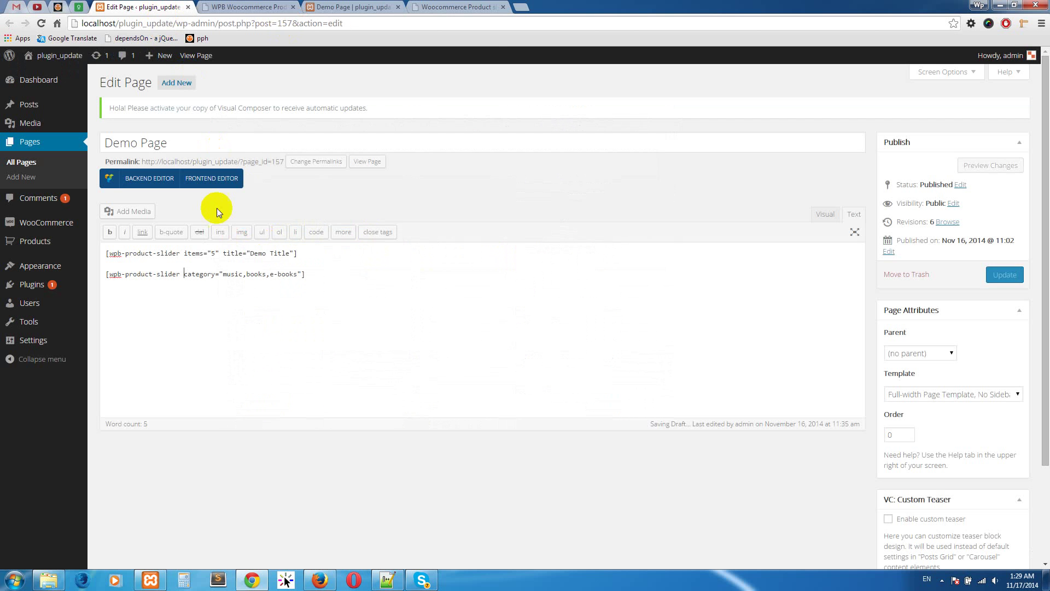
pyautogui.hotkey('ctrl', 'v')
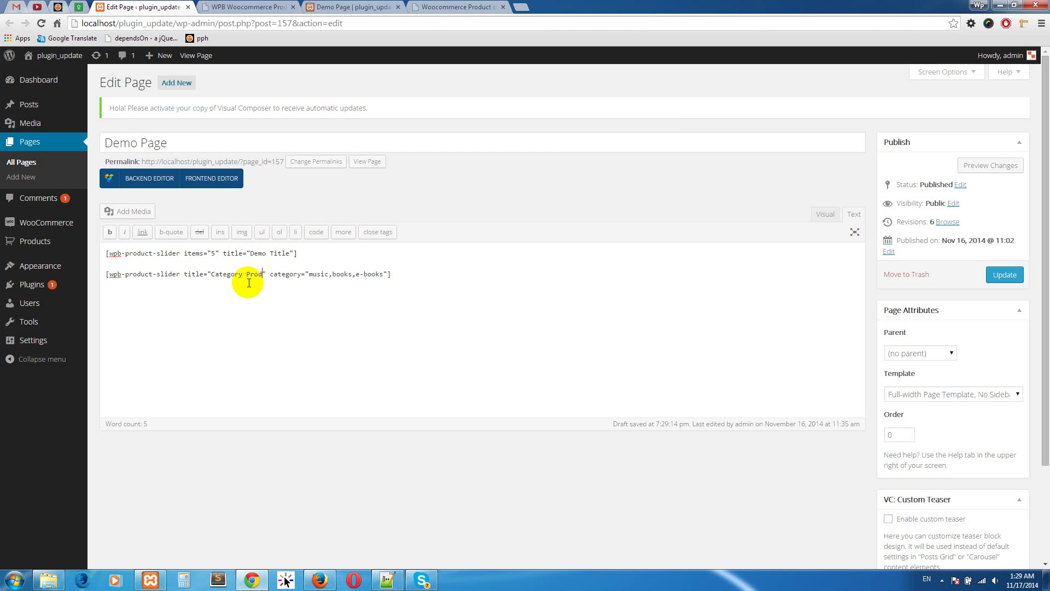
pyautogui.click(280, 275)
# Step: Open the WooCommerce product categories list in a new browser tab and switch to it
pyautogui.click(49, 244)
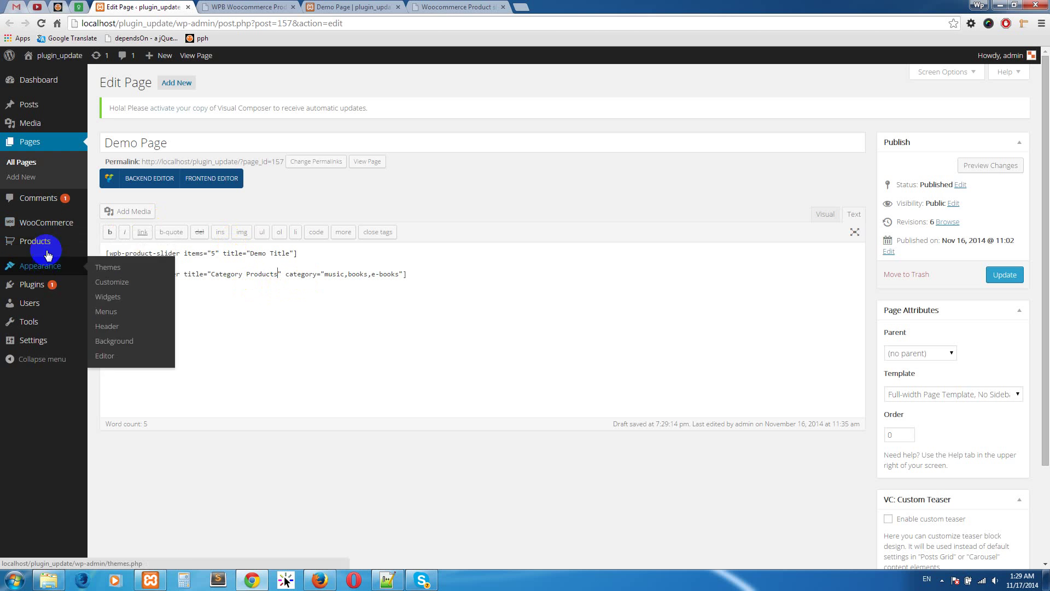
pyautogui.moveTo(42, 242)
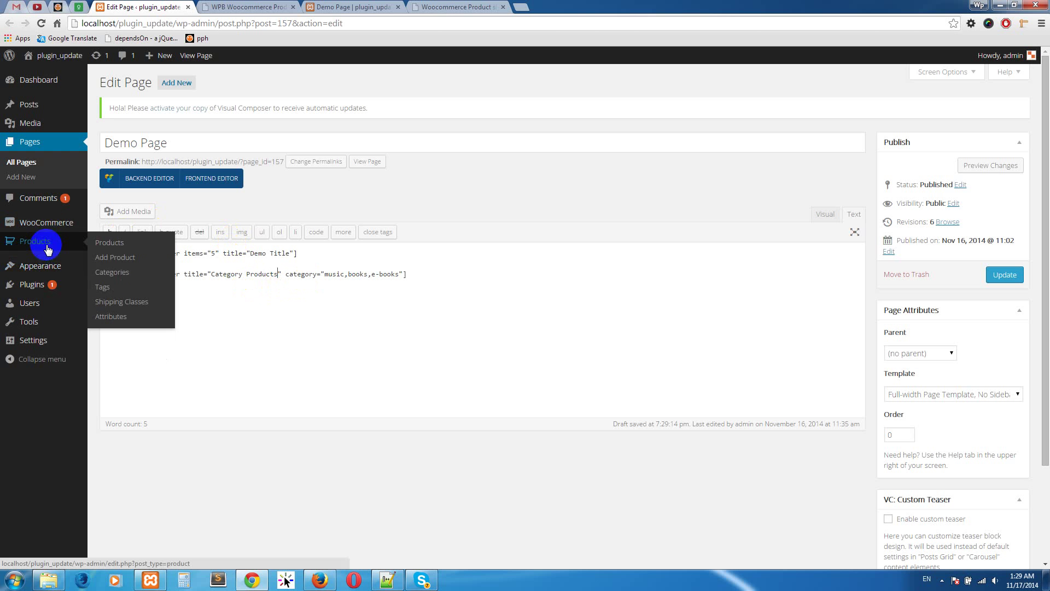
pyautogui.rightClick(122, 275)
pyautogui.click(137, 273)
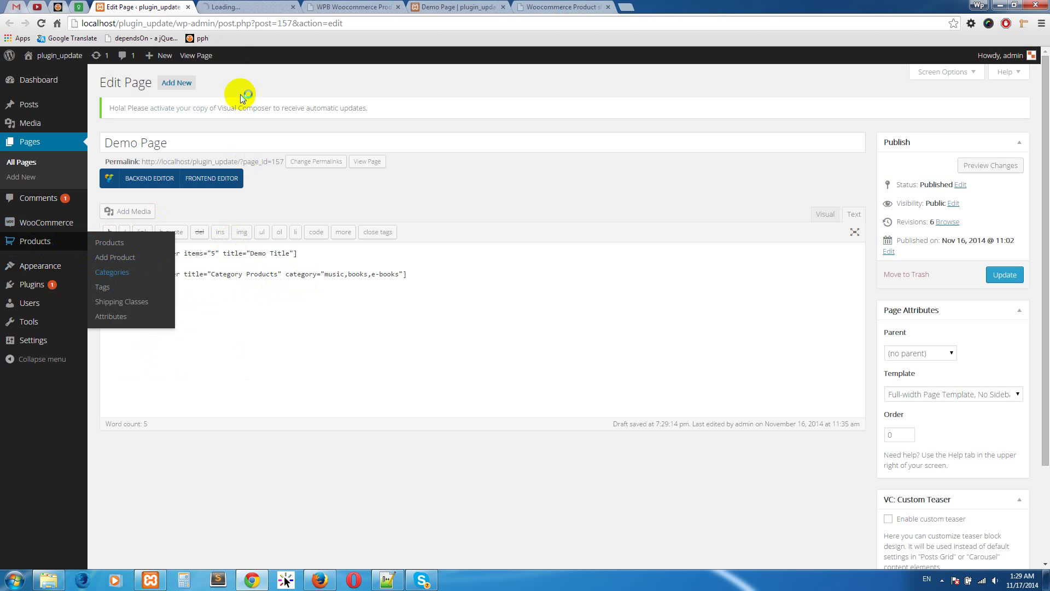
pyautogui.click(247, 6)
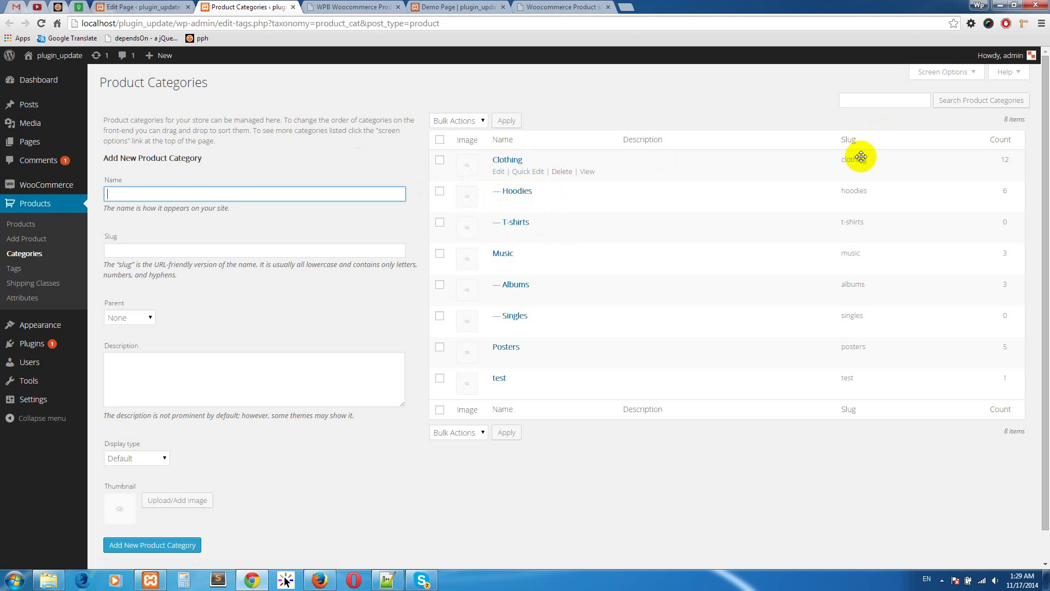
# Step: Copy the Clothing category's slug and replace the sample categories in the second shortcode with "clothing,"
pyautogui.moveTo(873, 159)
pyautogui.mouseDown()
pyautogui.moveTo(843, 159)
pyautogui.moveTo(865, 170)
pyautogui.mouseUp()
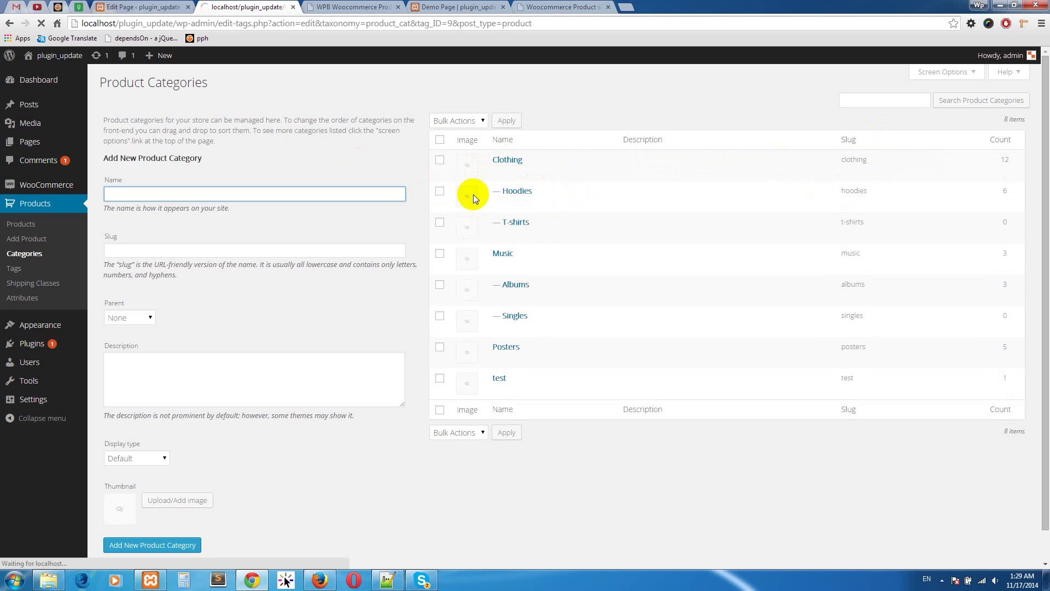
pyautogui.moveTo(261, 159); pyautogui.dragTo(193, 175)
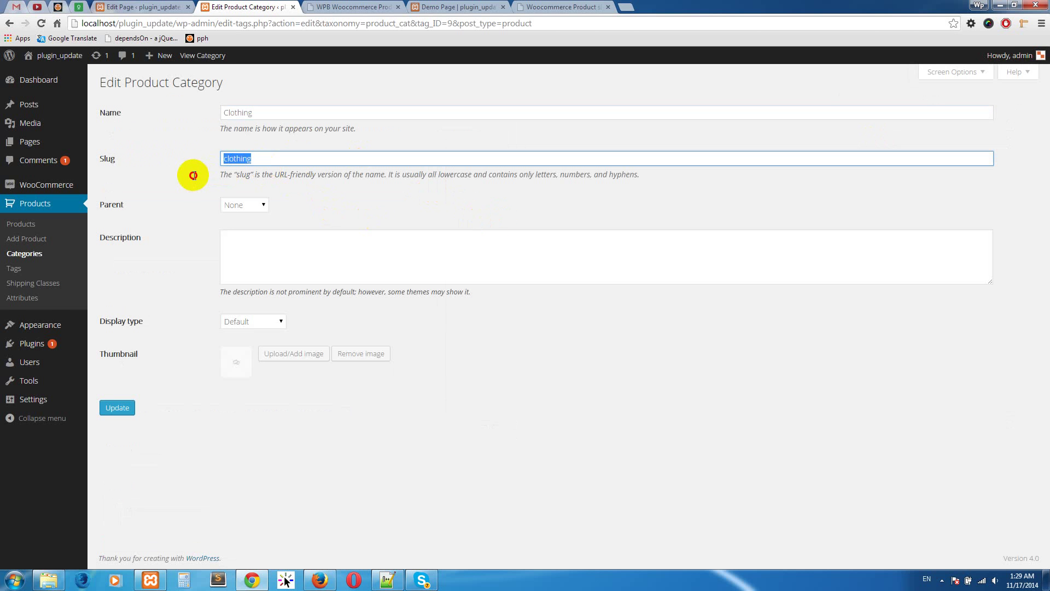
pyautogui.click(170, 7)
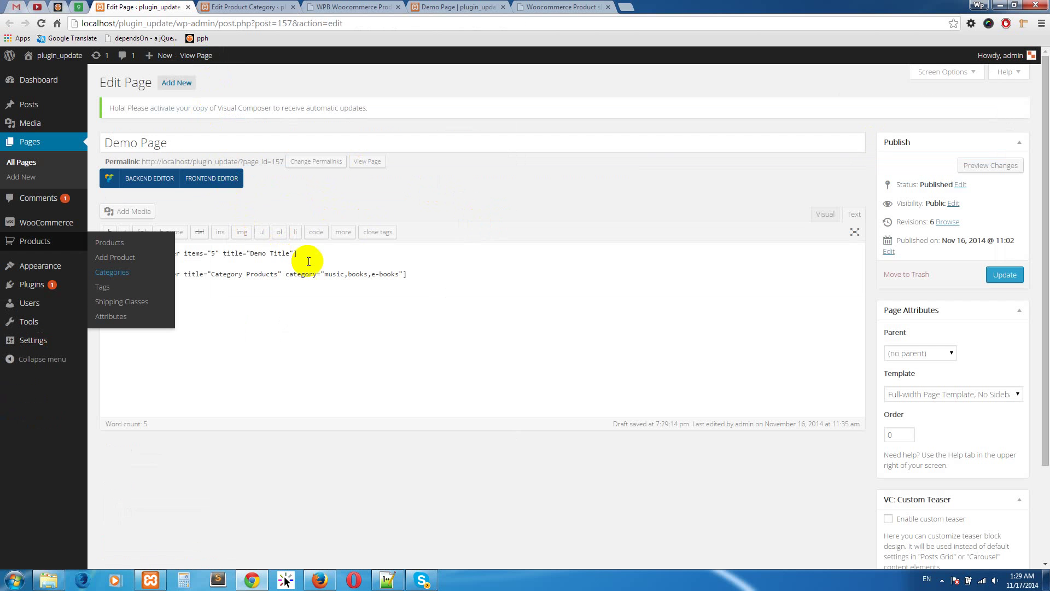
pyautogui.moveTo(324, 273); pyautogui.dragTo(400, 276)
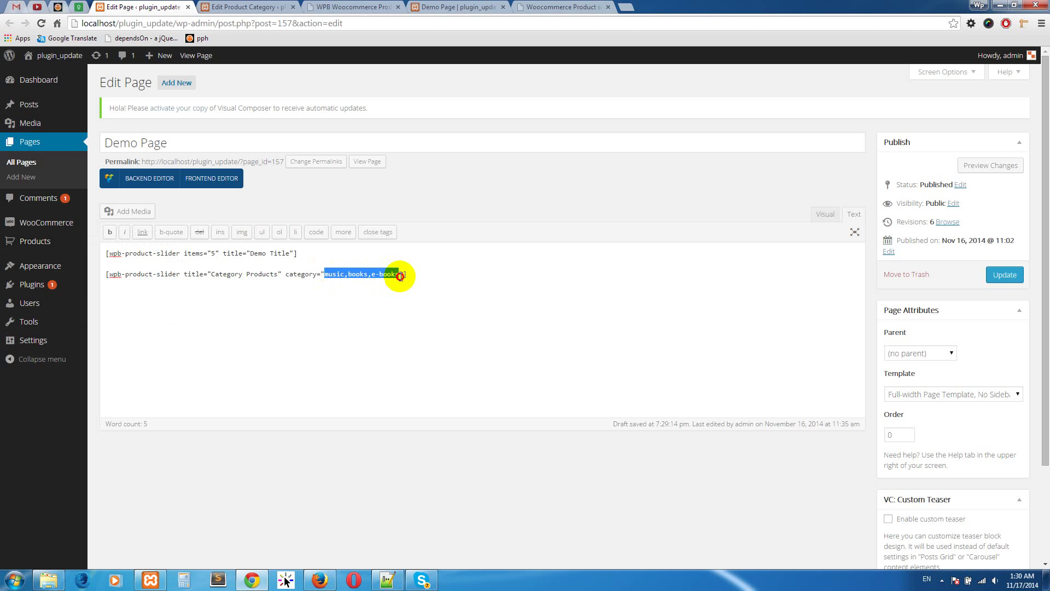
pyautogui.hotkey('ctrl', 'v')
pyautogui.write(',')
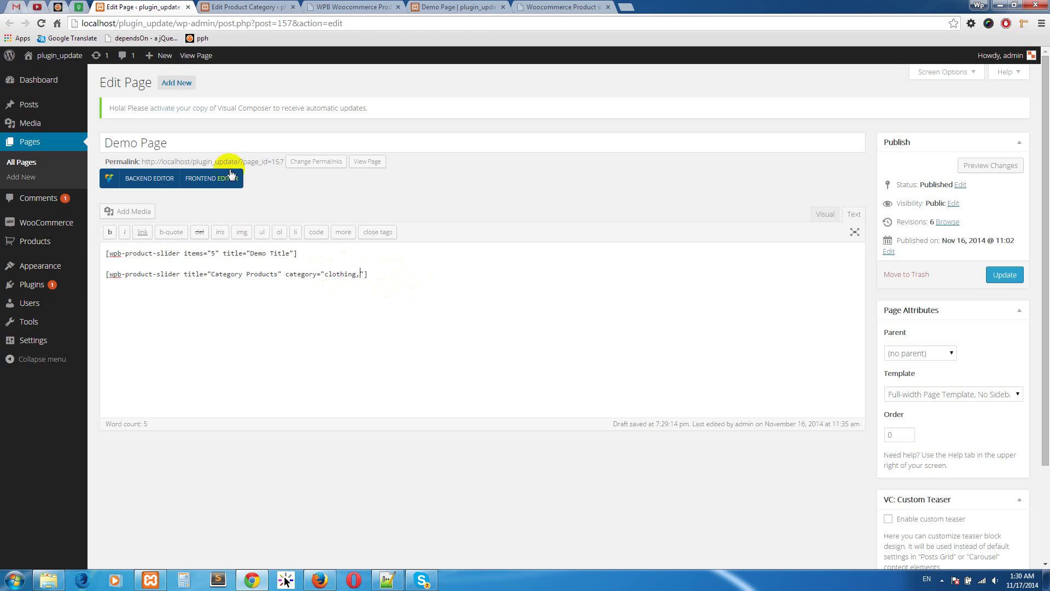
# Step: Copy the Music category's slug and add "music," to the category attribute of the Demo Page shortcode
pyautogui.click(217, 6)
pyautogui.click(41, 253)
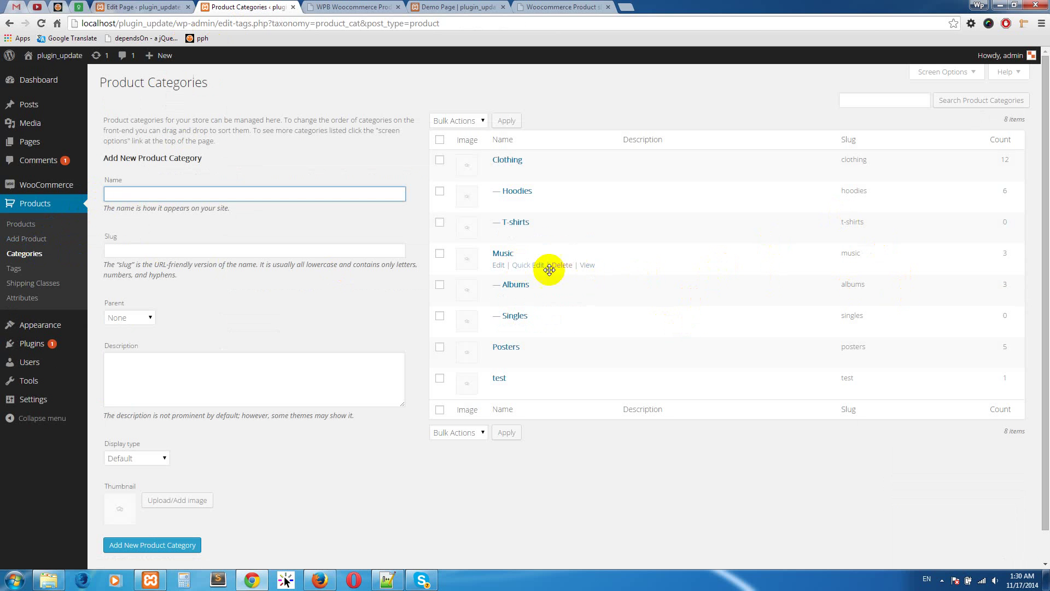
pyautogui.click(497, 265)
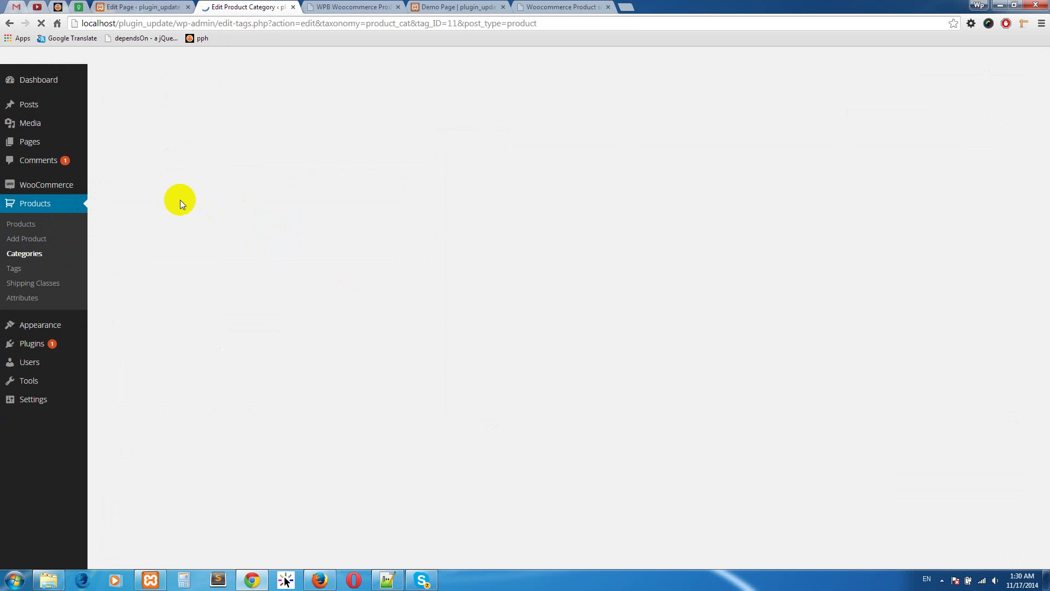
pyautogui.moveTo(249, 159); pyautogui.dragTo(211, 165)
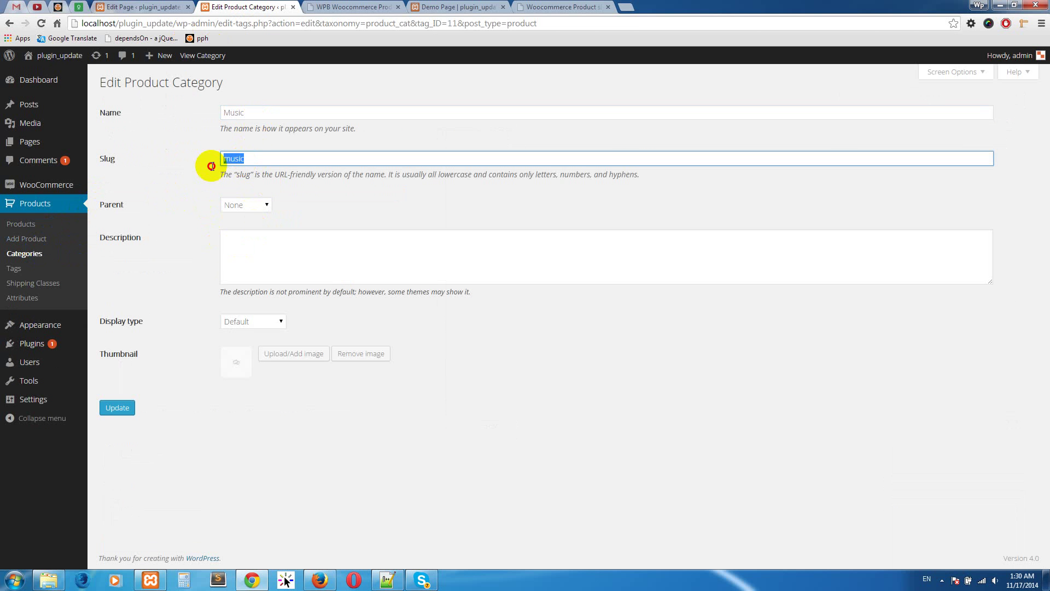
pyautogui.click(178, 8)
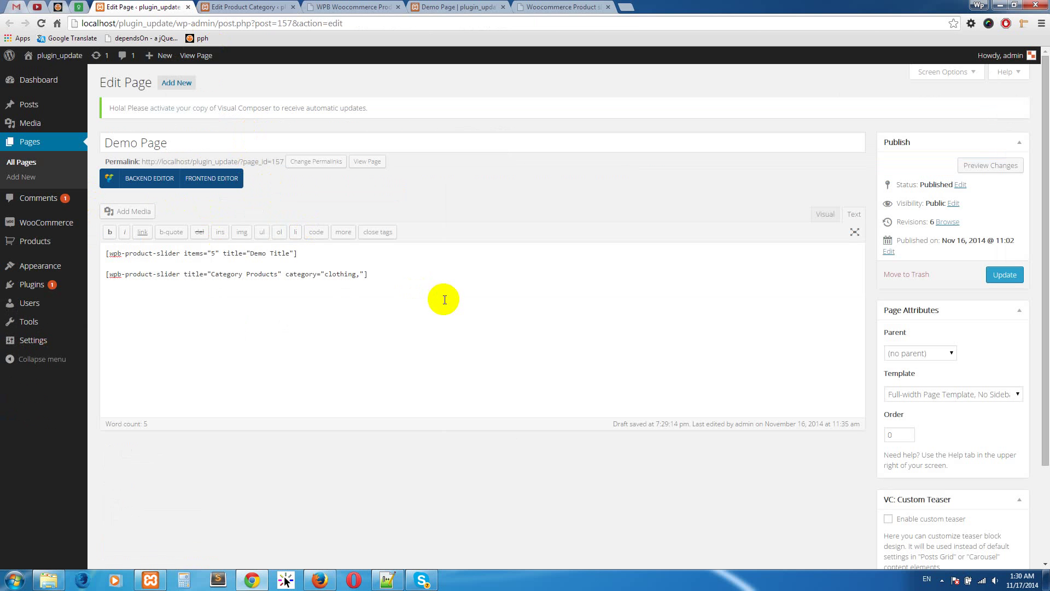
# Step: Copy the Posters category's slug and append "posters" to the category list in the Demo Page shortcode
pyautogui.click(221, 7)
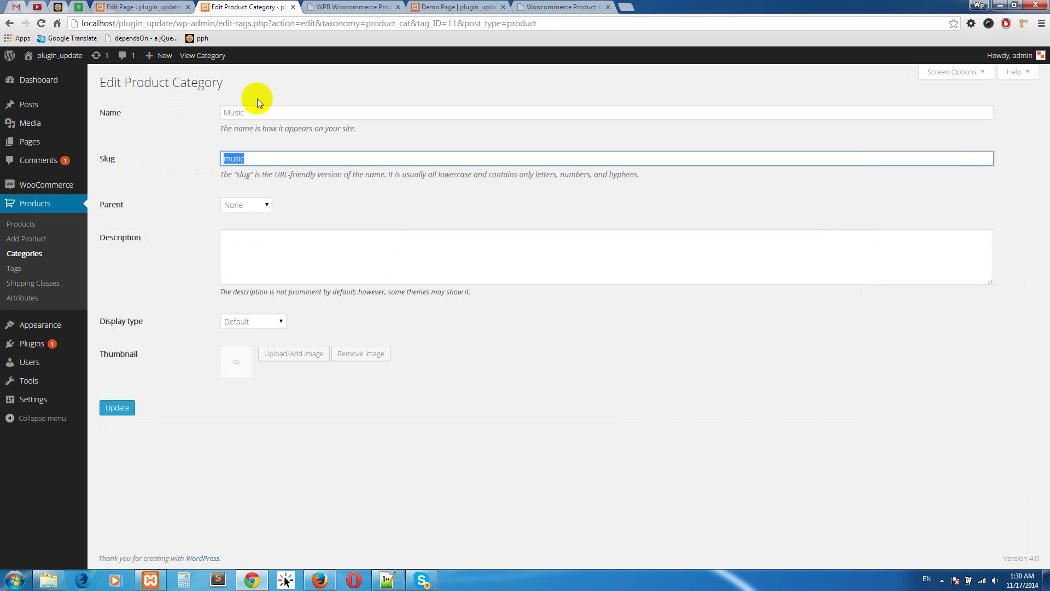
pyautogui.click(53, 245)
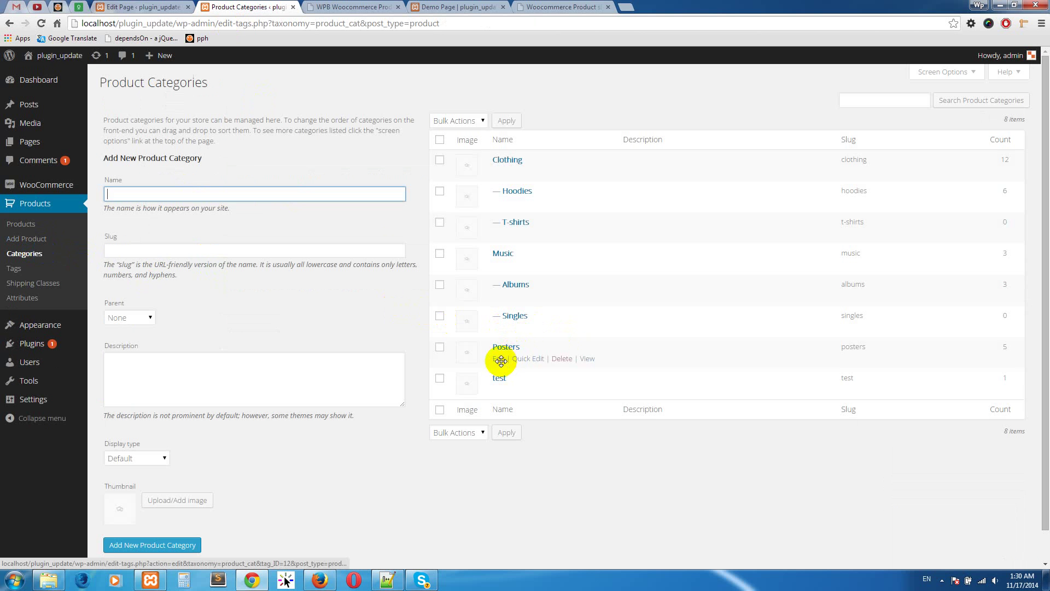
pyautogui.click(498, 359)
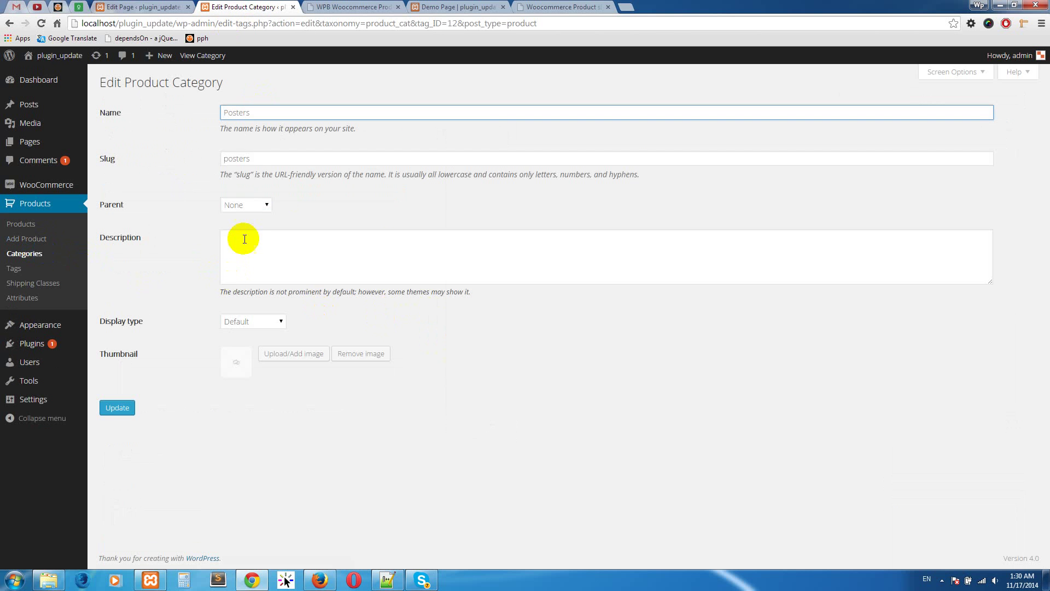
pyautogui.moveTo(251, 159); pyautogui.dragTo(197, 164)
pyautogui.hotkey('ctrl', 'c')
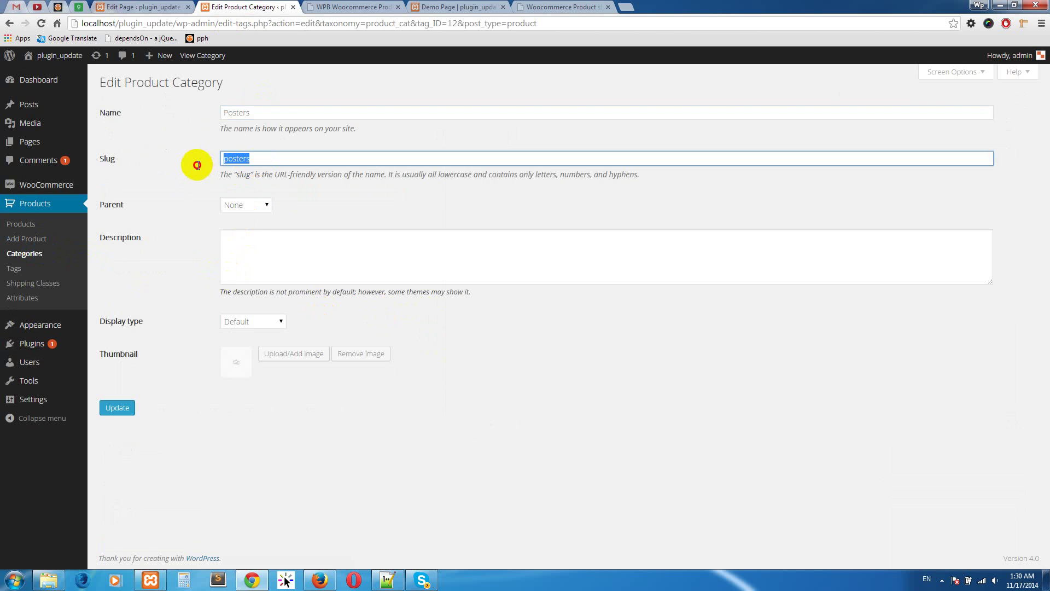
pyautogui.click(141, 6)
pyautogui.hotkey('ctrl', 'v')
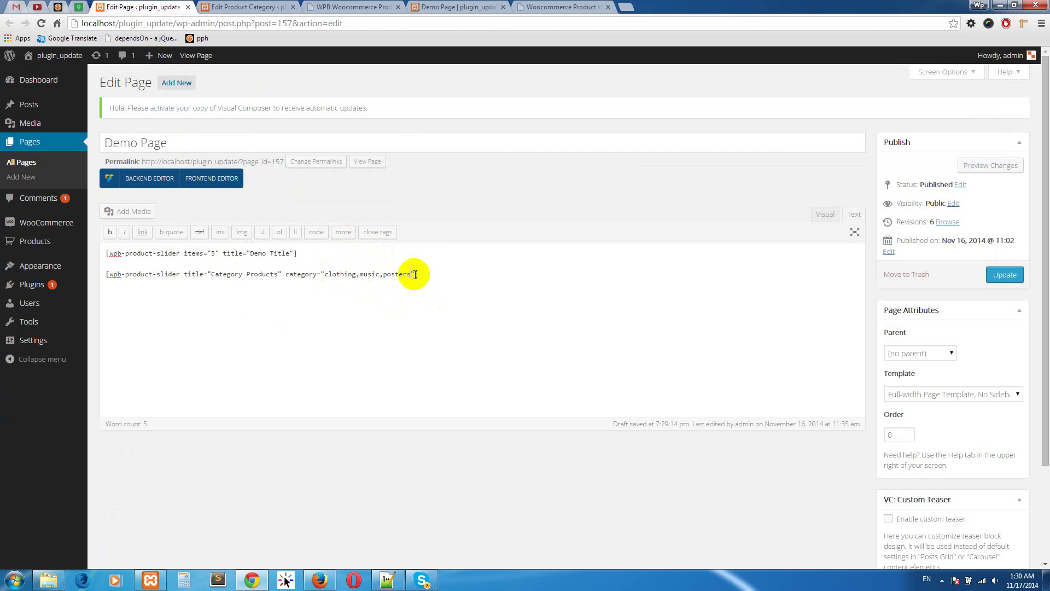
# Step: Copy the theme attribute name from the documentation table and add an empty theme="" attribute at the end of the second shortcode
pyautogui.click(322, 6)
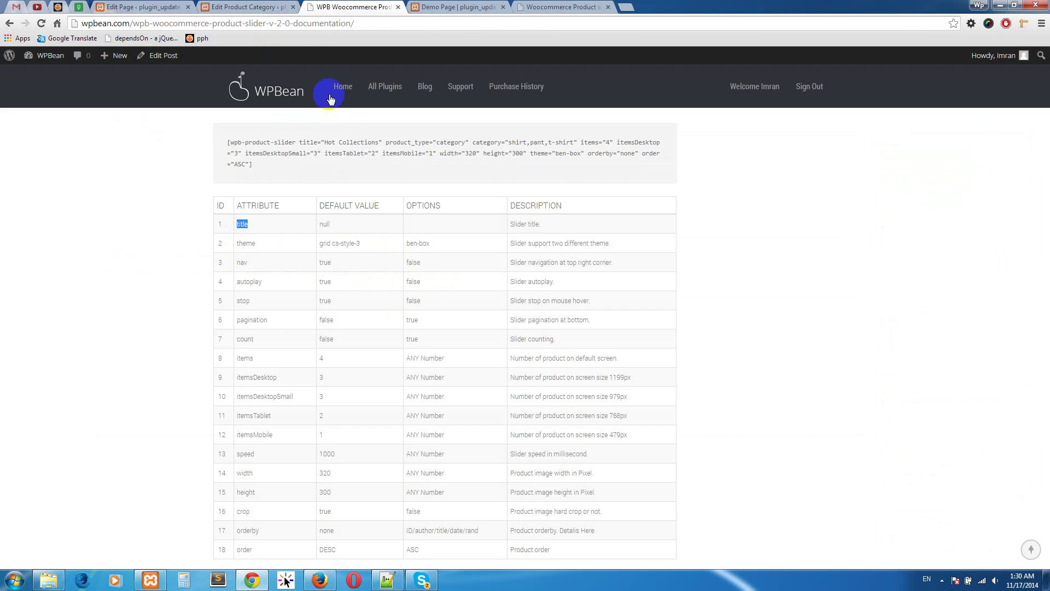
pyautogui.doubleClick(246, 243)
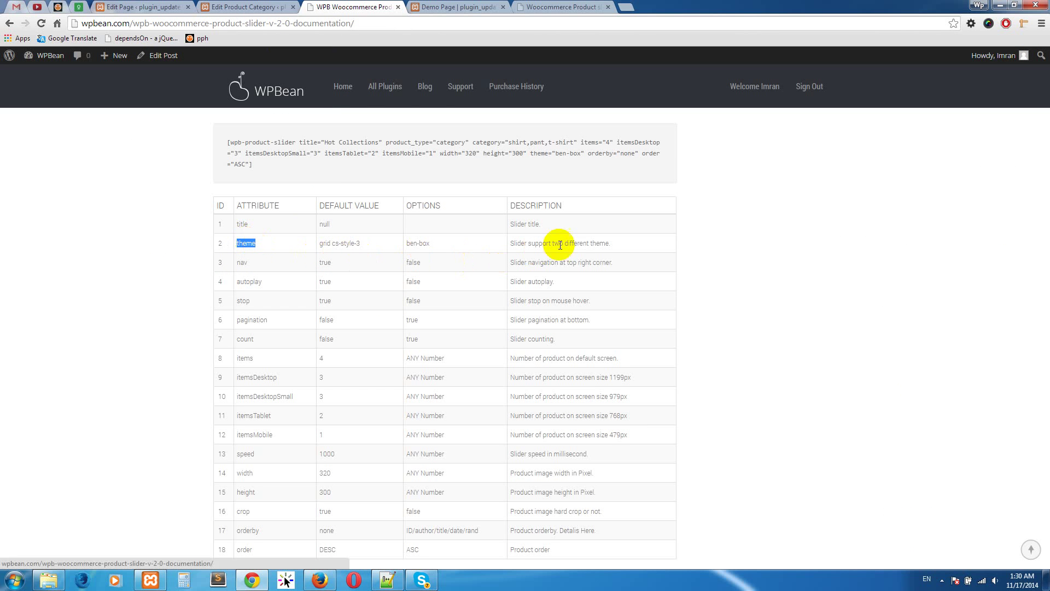
pyautogui.rightClick(245, 241)
pyautogui.click(260, 247)
pyautogui.click(143, 7)
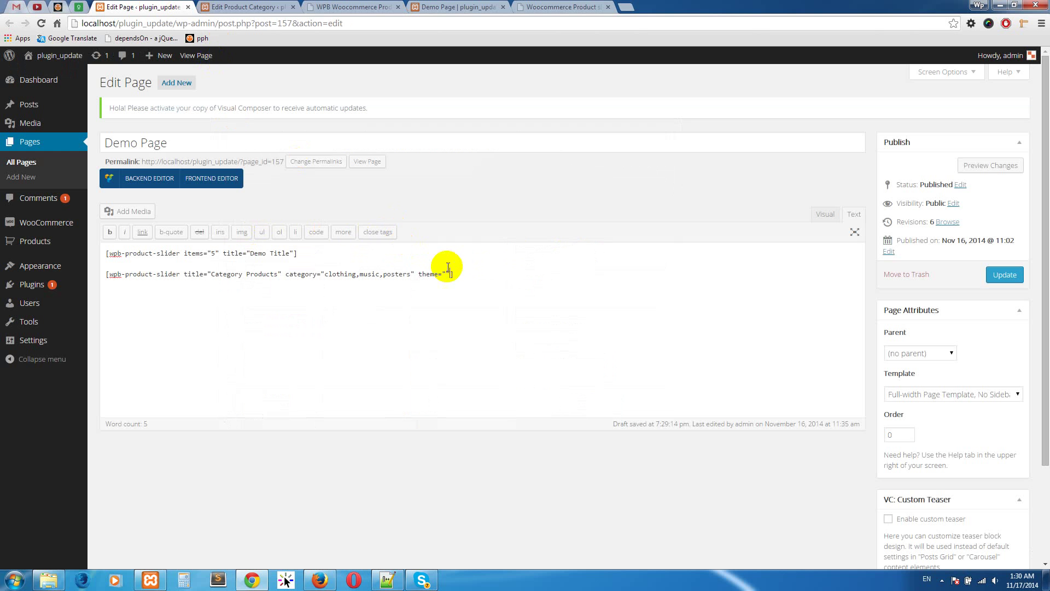
# Step: Copy the ben-box option from the documentation and set it as the theme value in the second shortcode
pyautogui.click(335, 6)
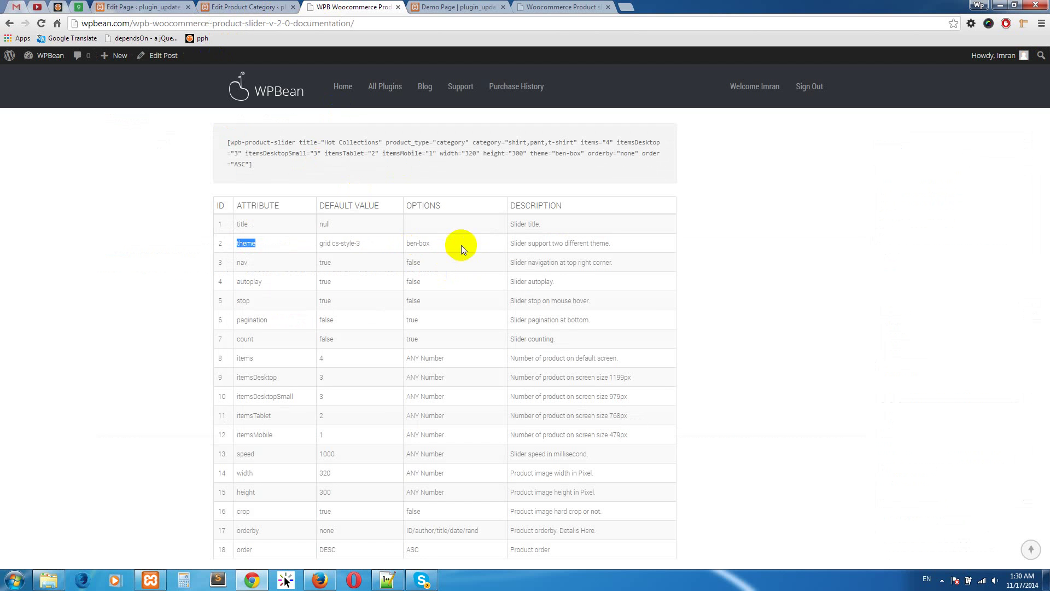
pyautogui.click(422, 245)
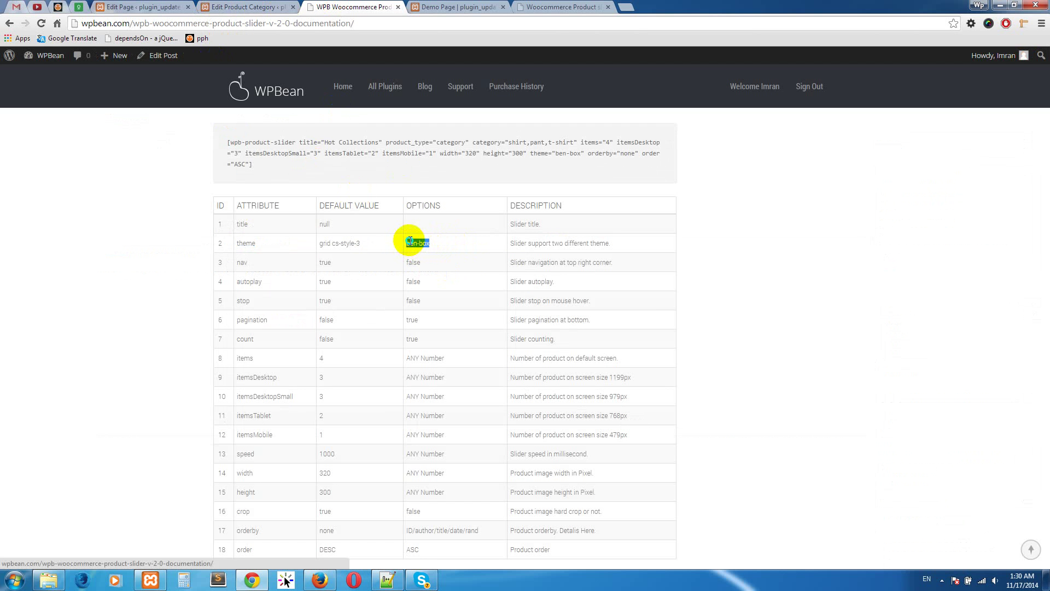
pyautogui.rightClick(409, 242)
pyautogui.click(432, 247)
pyautogui.click(143, 7)
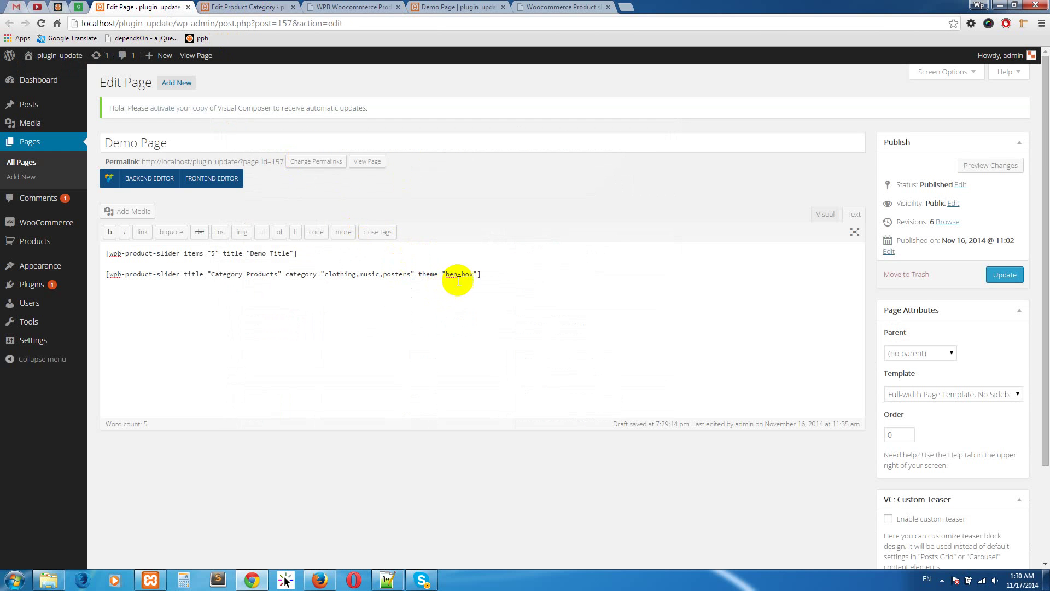
pyautogui.click(509, 287)
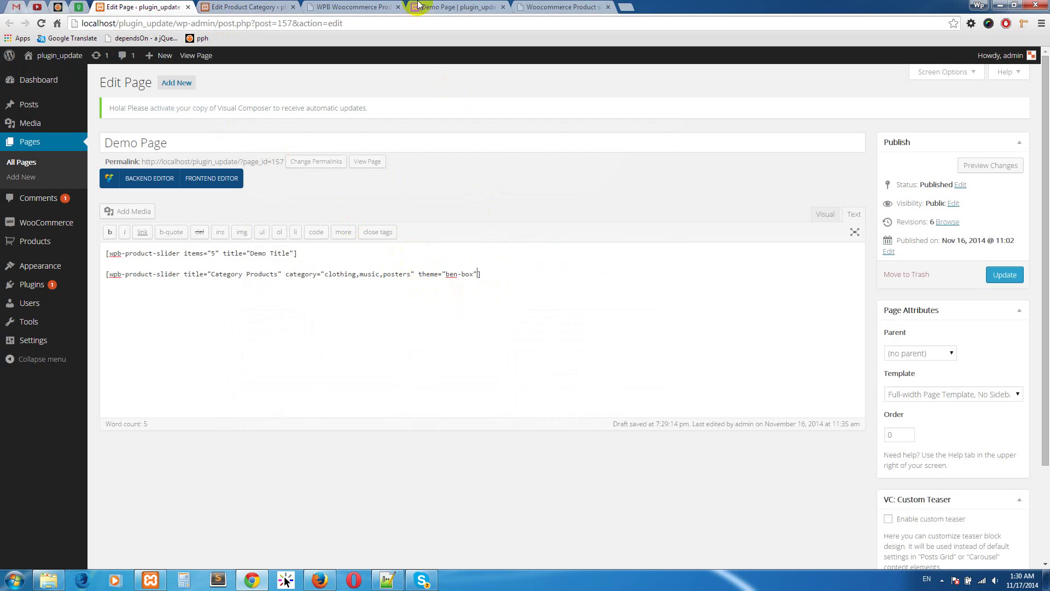
# Step: Update the Demo Page and open its published version in a new browser tab
pyautogui.click(1006, 275)
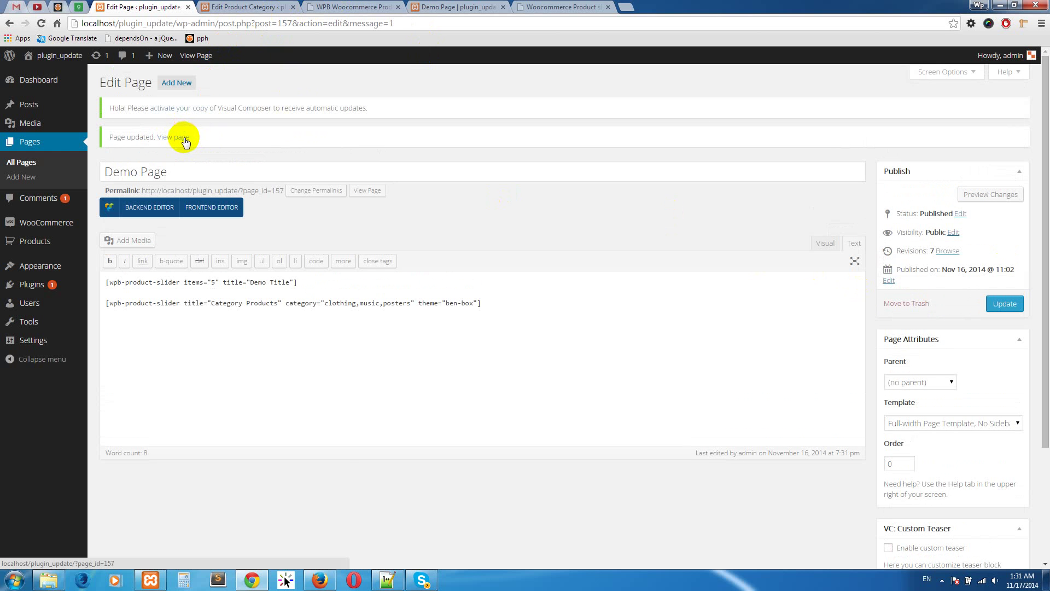
pyautogui.rightClick(184, 137)
pyautogui.click(200, 145)
pyautogui.click(375, 7)
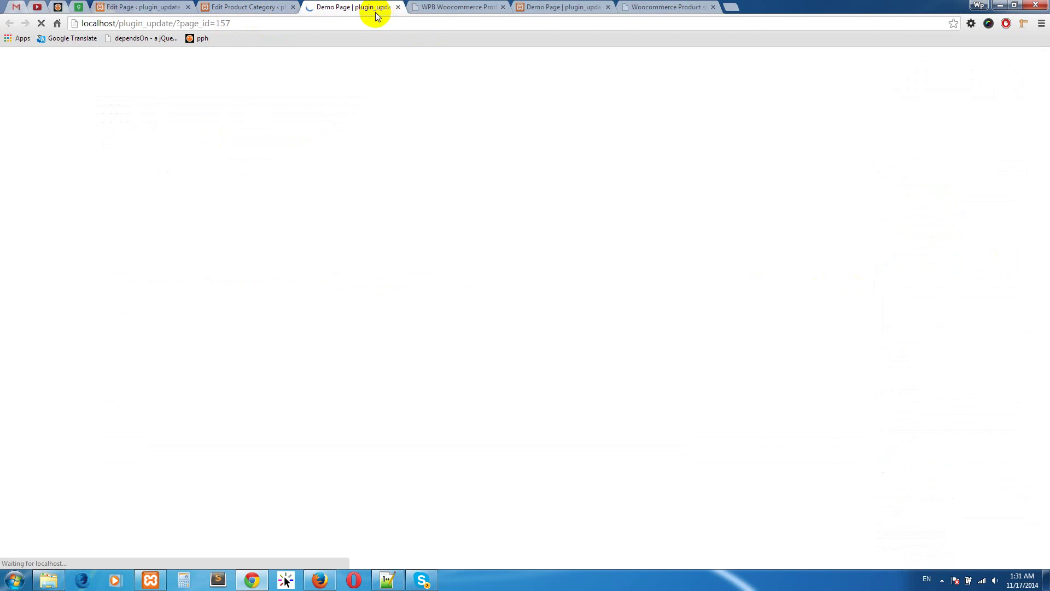
pyautogui.click(286, 7)
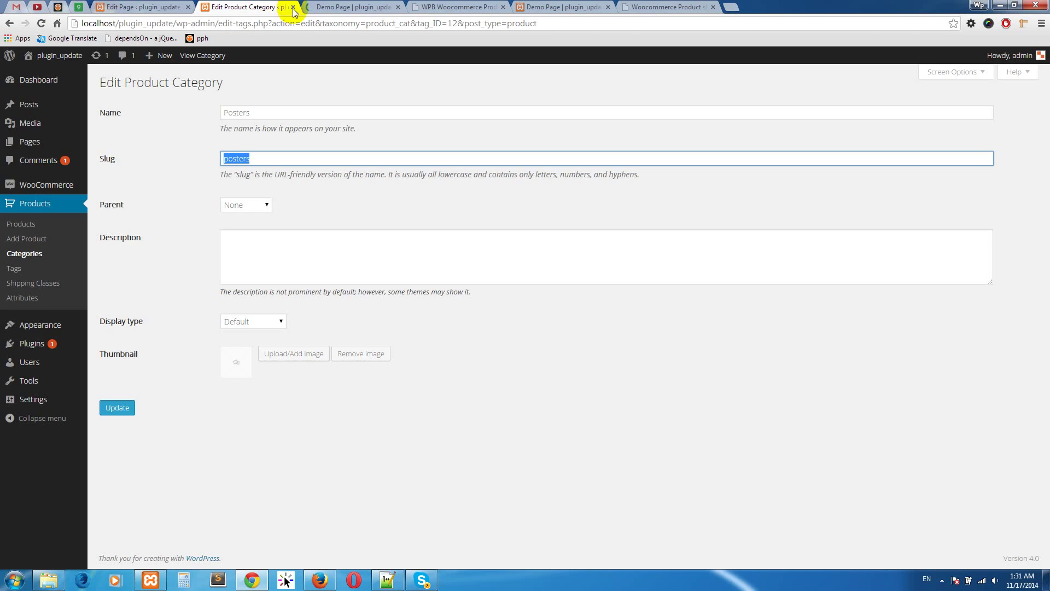
pyautogui.click(323, 10)
# Step: Page forward through the products of the Category Products slider on the published Demo Page
pyautogui.scroll(-3, 353, 154)
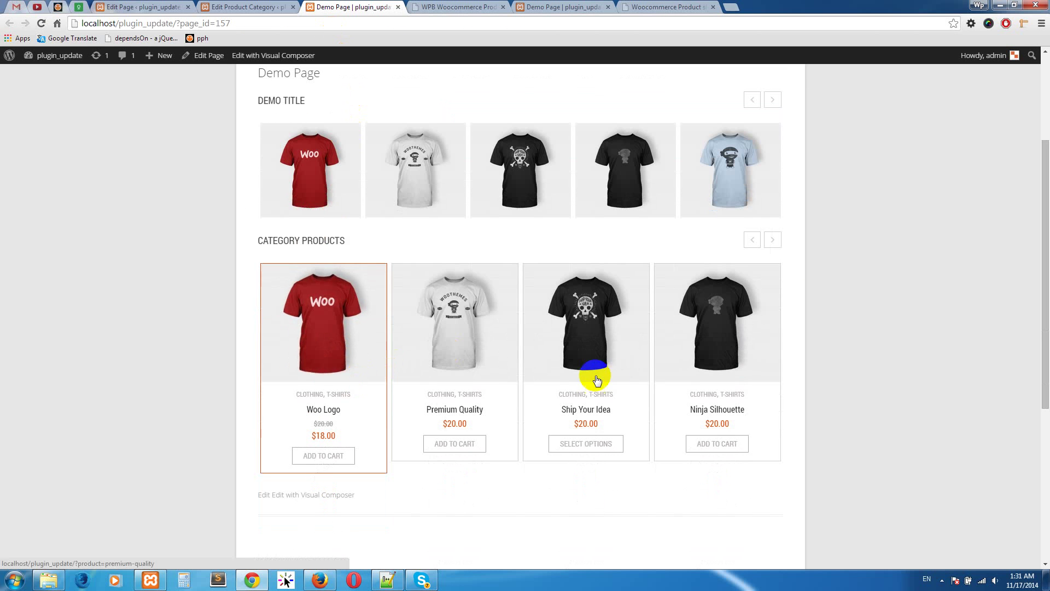
pyautogui.click(772, 242)
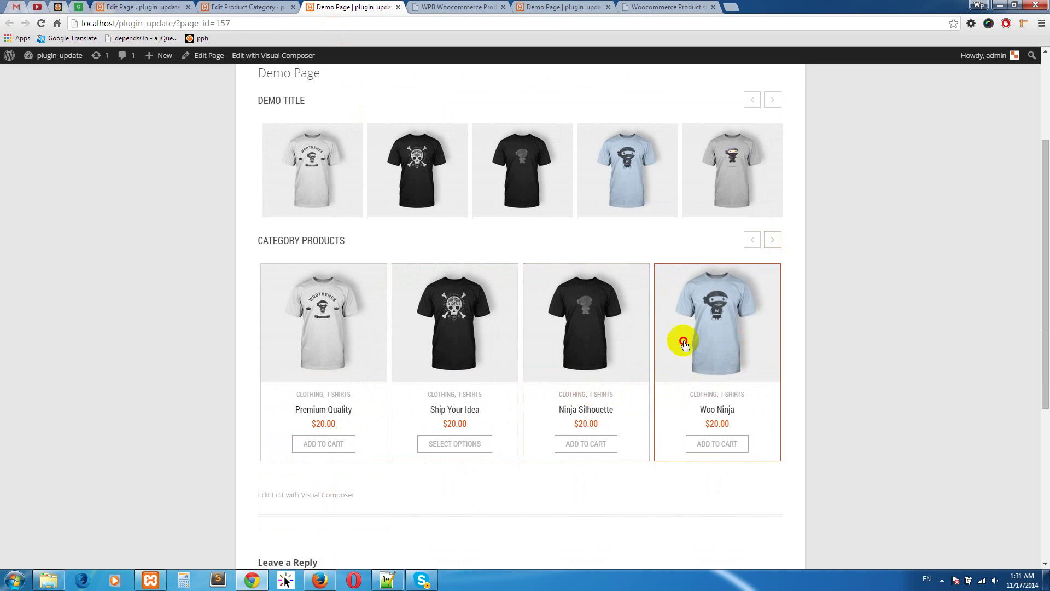
pyautogui.moveTo(680, 340); pyautogui.dragTo(511, 324)
pyautogui.moveTo(696, 351); pyautogui.dragTo(494, 326)
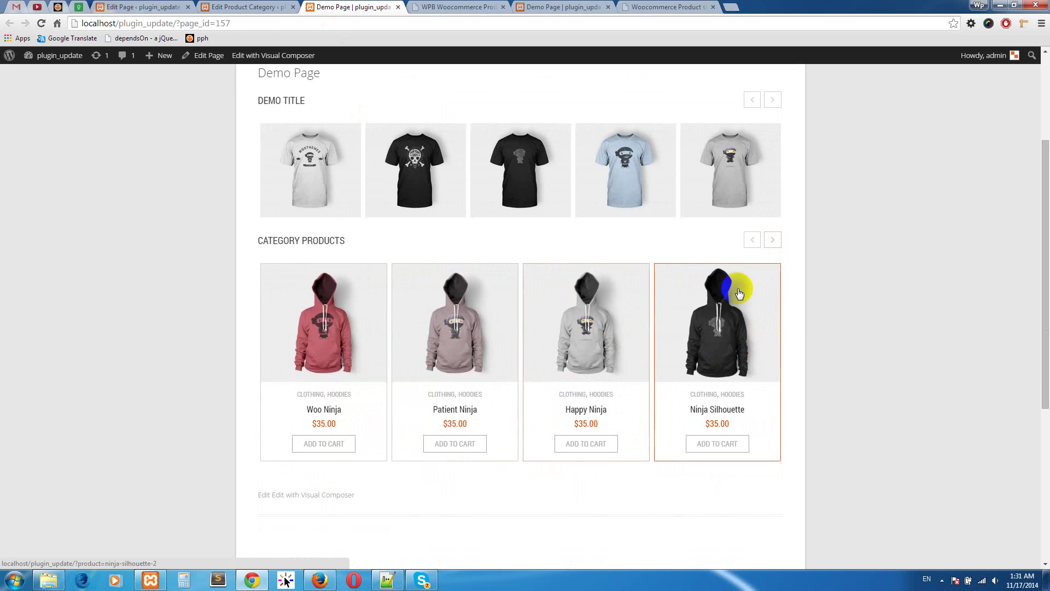
pyautogui.click(773, 240)
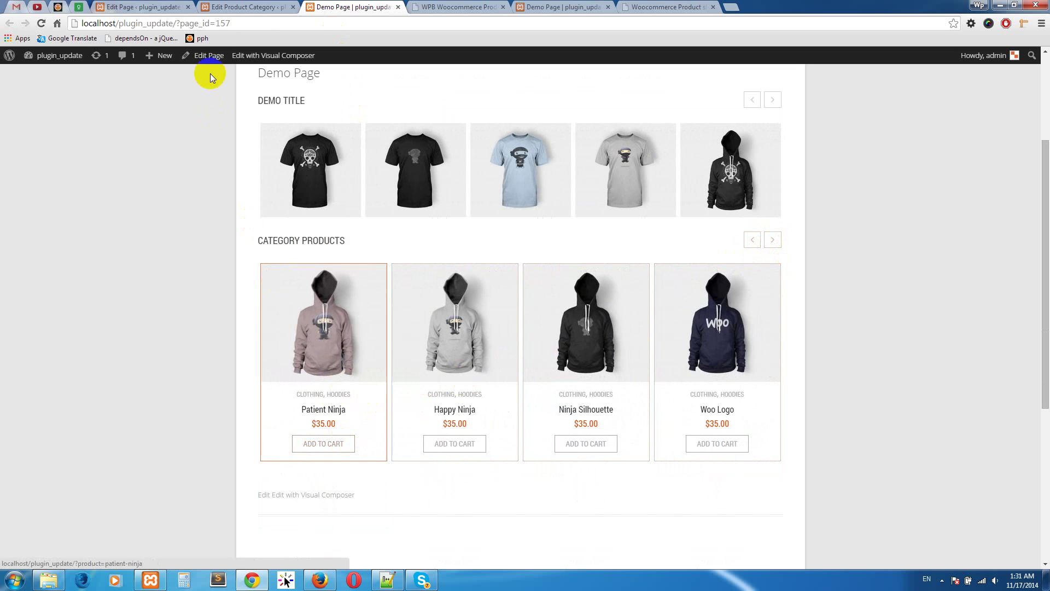
# Step: Copy the Featured Product shortcode from the documentation and paste it below the second shortcode in the Demo Page content
pyautogui.click(434, 6)
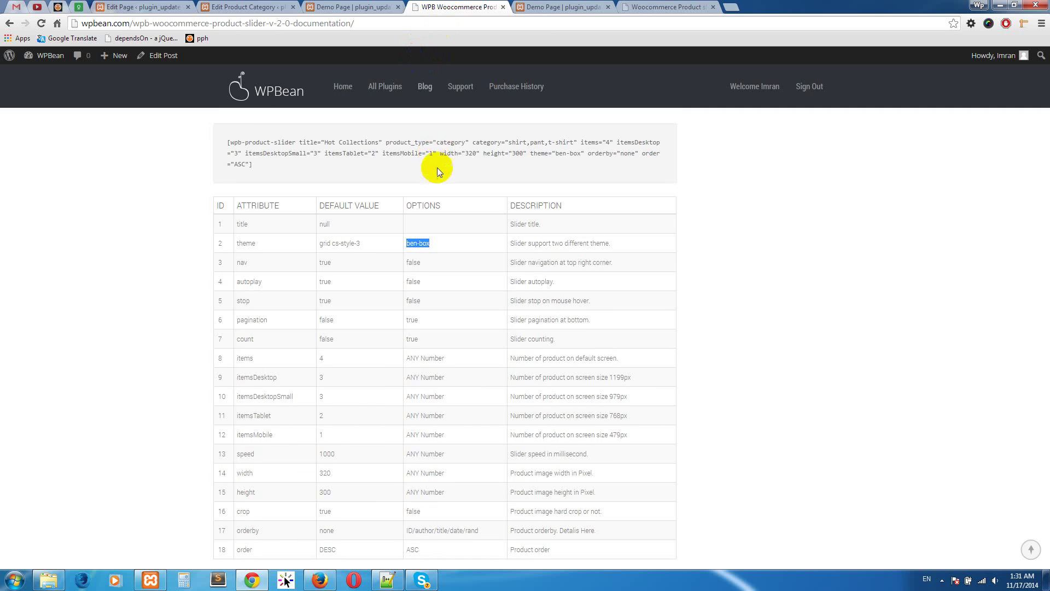
pyautogui.scroll(9, 437, 173)
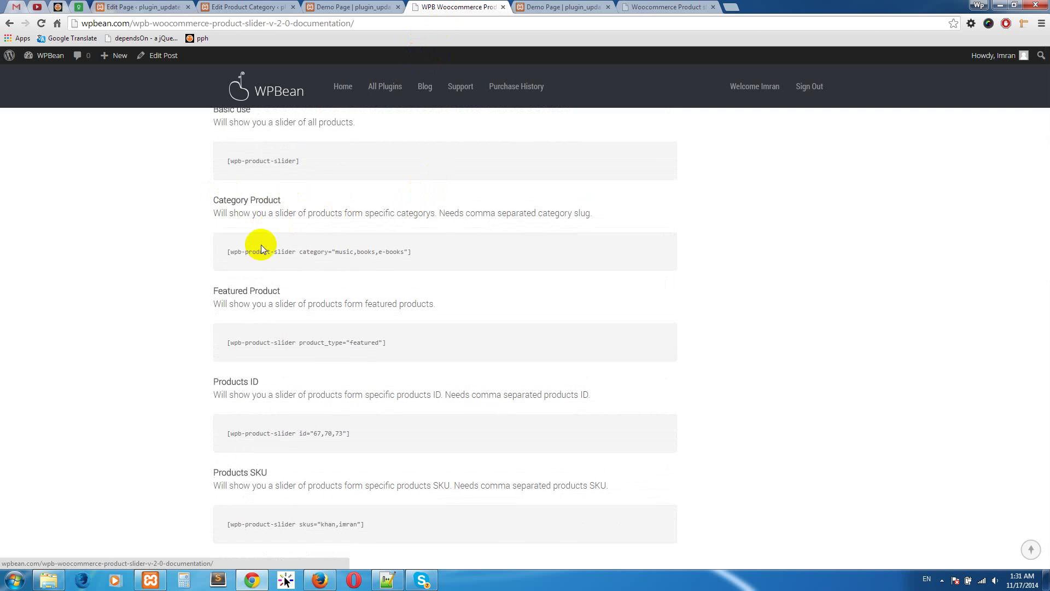
pyautogui.moveTo(281, 289); pyautogui.dragTo(213, 284)
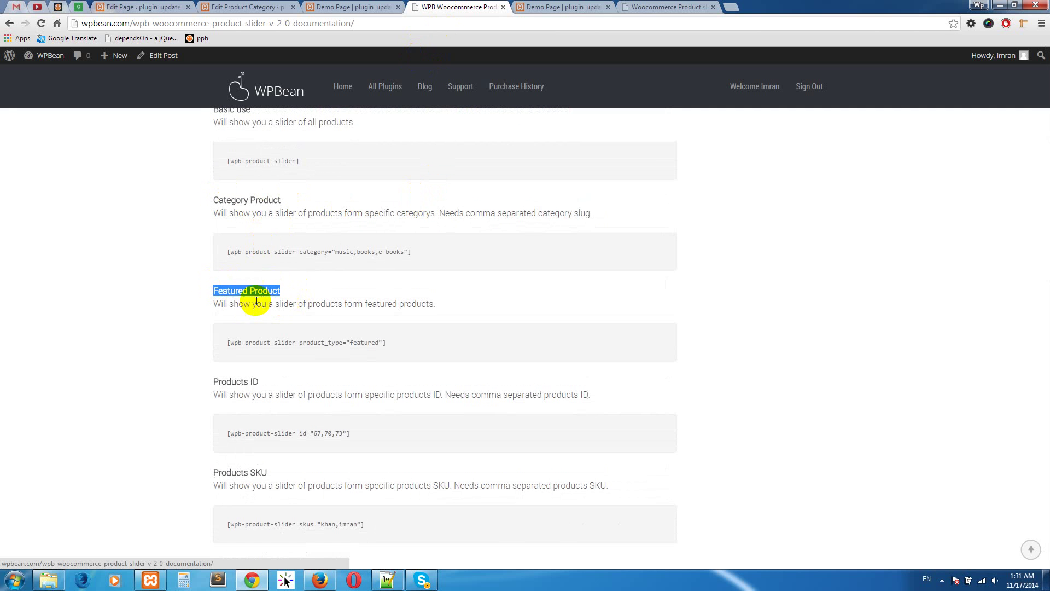
pyautogui.moveTo(388, 342); pyautogui.dragTo(230, 343)
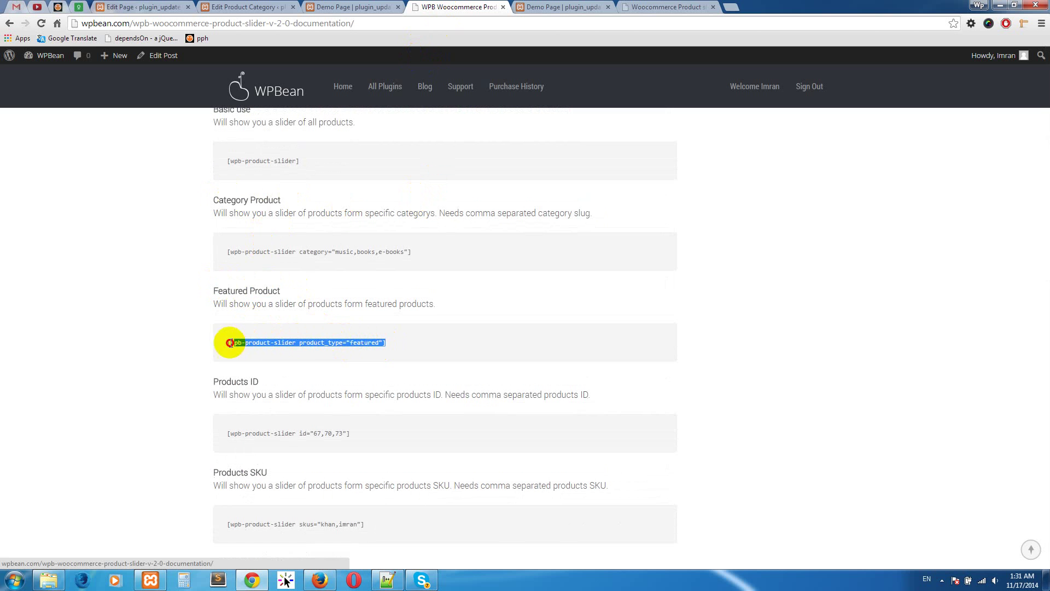
pyautogui.rightClick(265, 344)
pyautogui.click(278, 352)
pyautogui.click(146, 8)
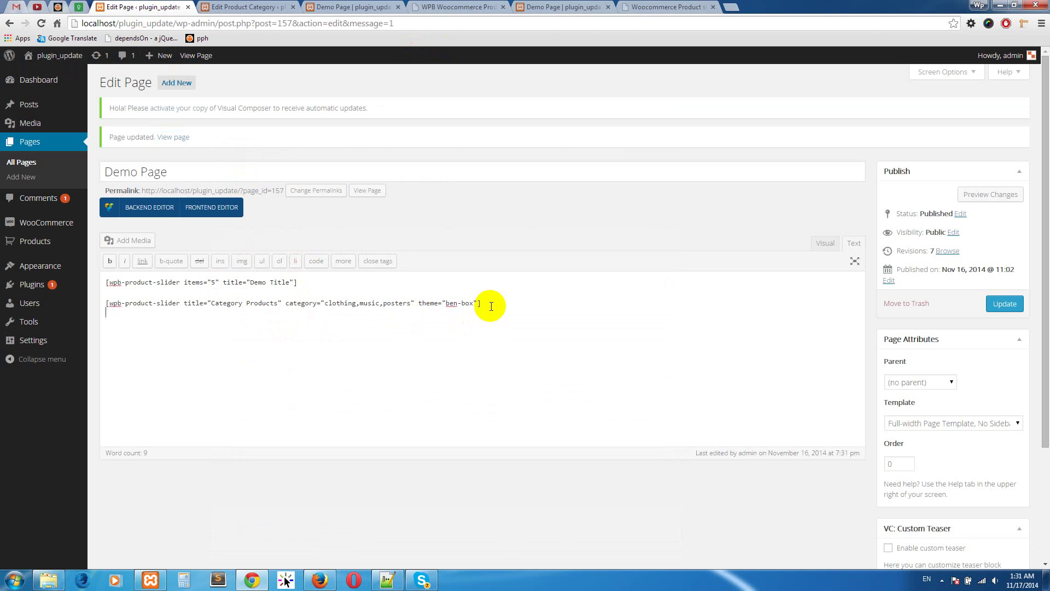
pyautogui.hotkey('ctrl', 'v')
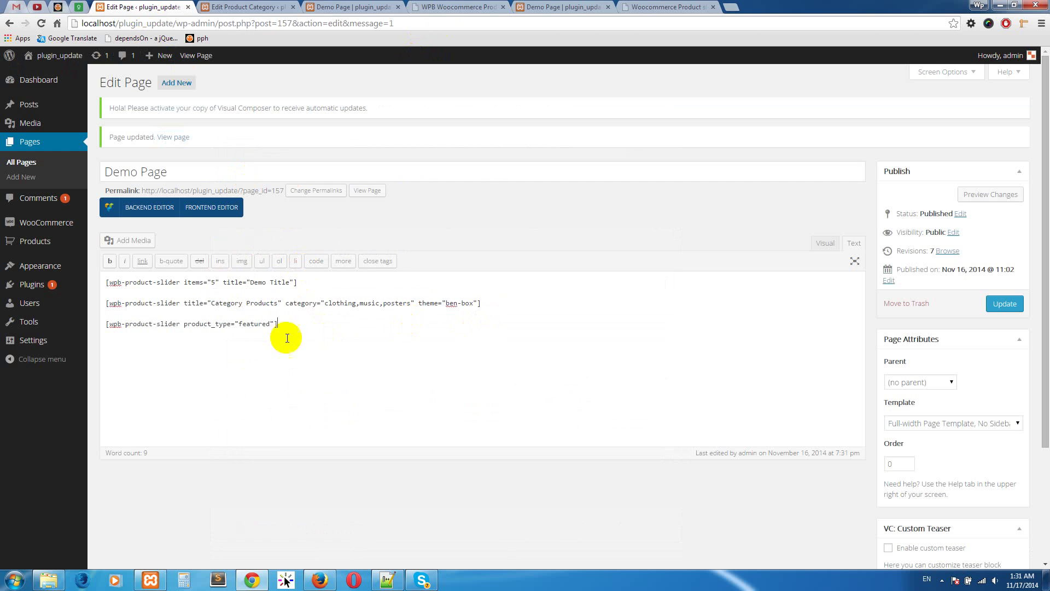
# Step: Add title="Featured Products" to the third shortcode, ahead of its product_type attribute
pyautogui.click(178, 324)
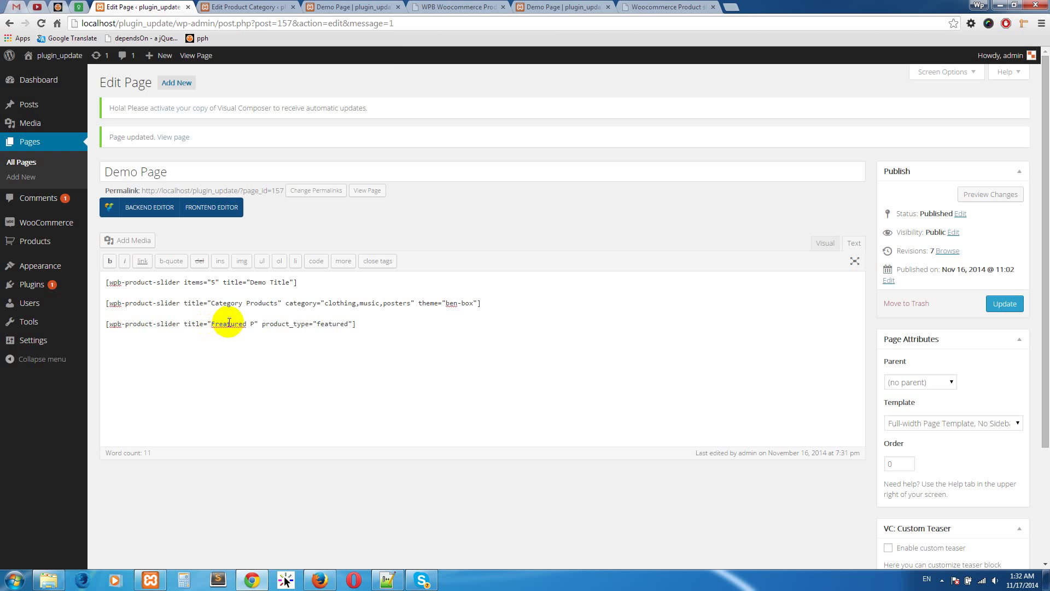
pyautogui.rightClick(230, 324)
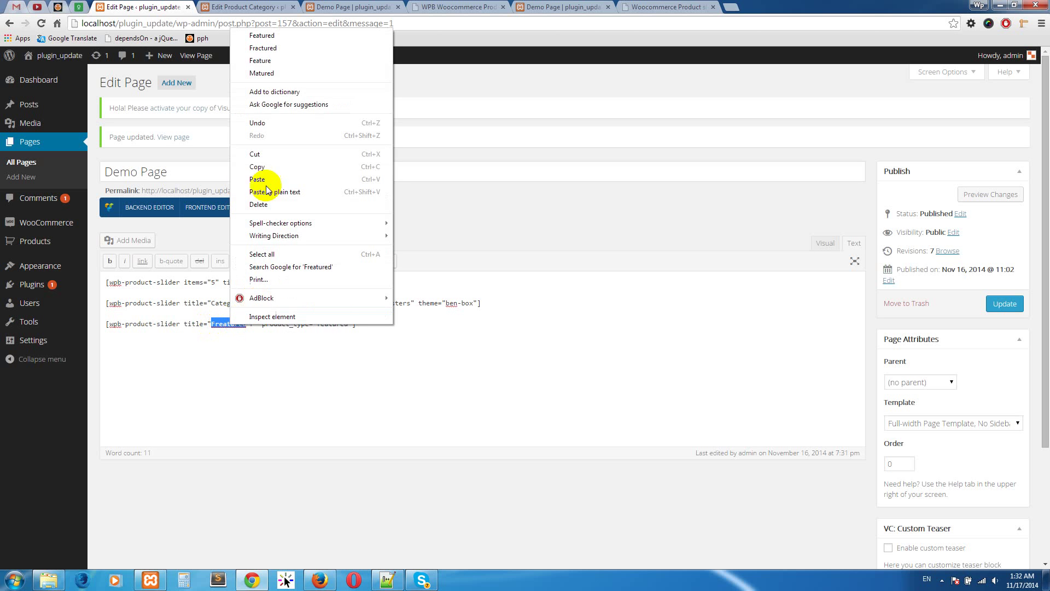
pyautogui.click(277, 34)
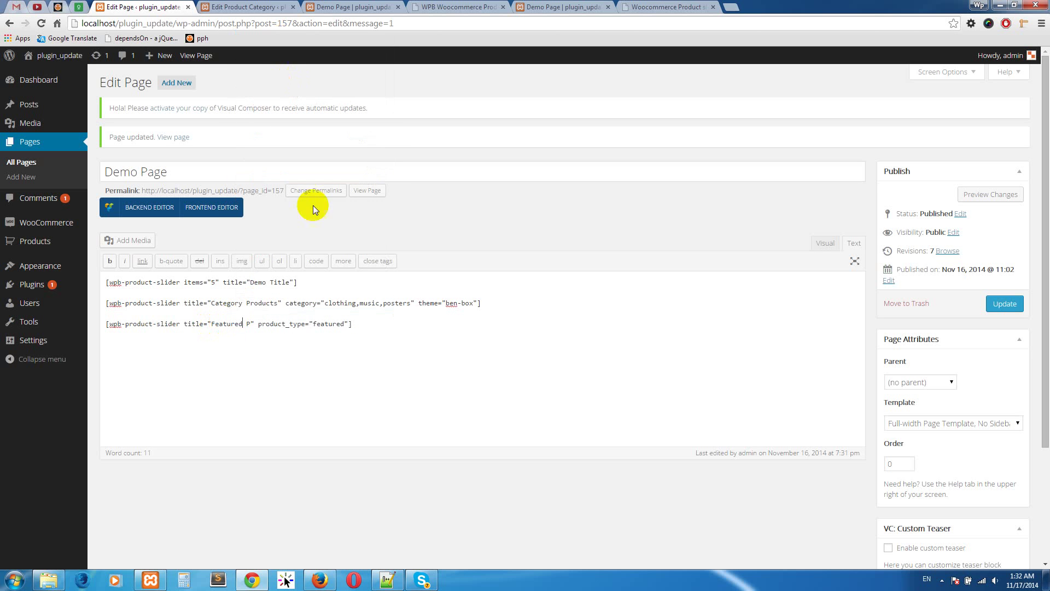
pyautogui.doubleClick(251, 324)
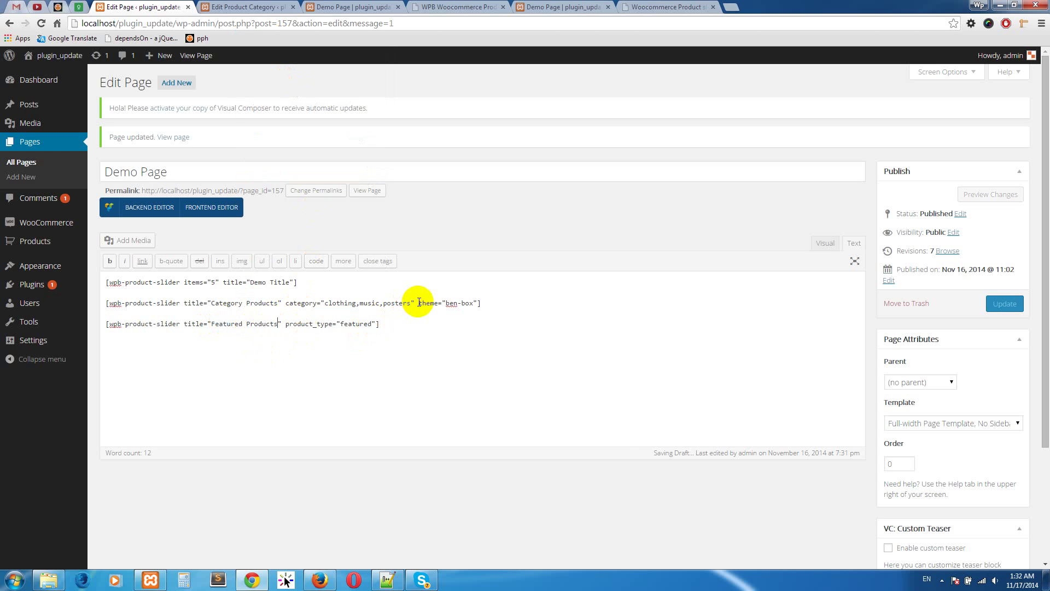
# Step: Copy theme="ben-box" from the second shortcode to the end of the third one and update the page
pyautogui.moveTo(417, 302); pyautogui.dragTo(476, 301)
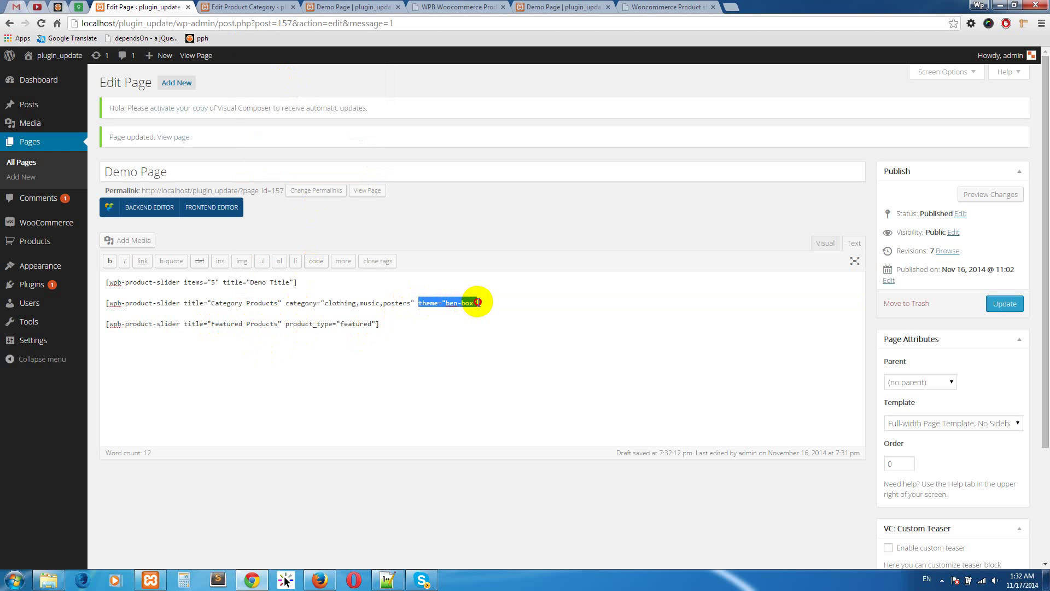
pyautogui.click(385, 325)
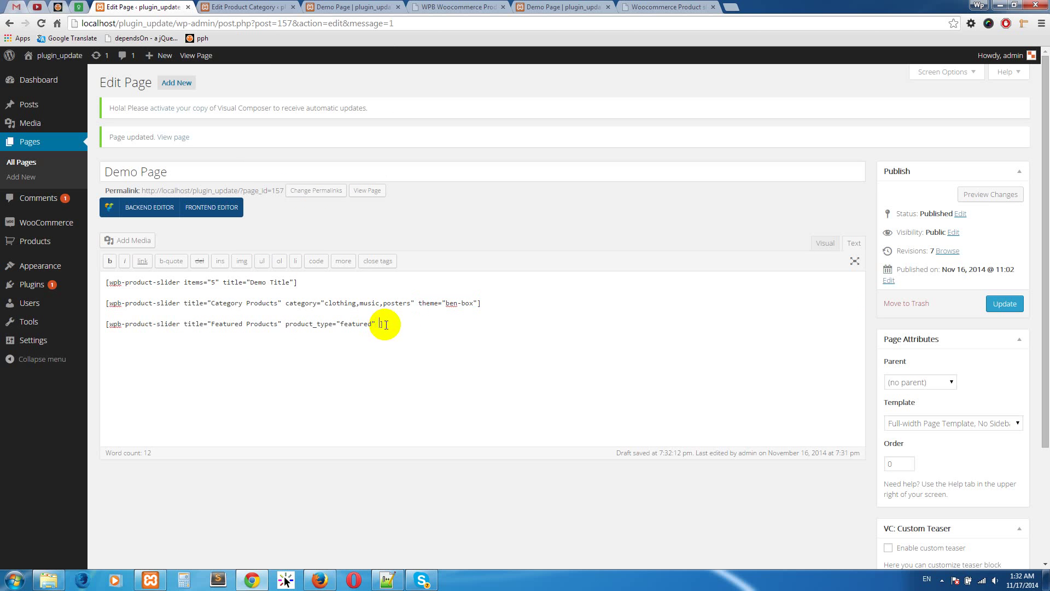
pyautogui.hotkey('ctrl', 'v')
pyautogui.click(1004, 304)
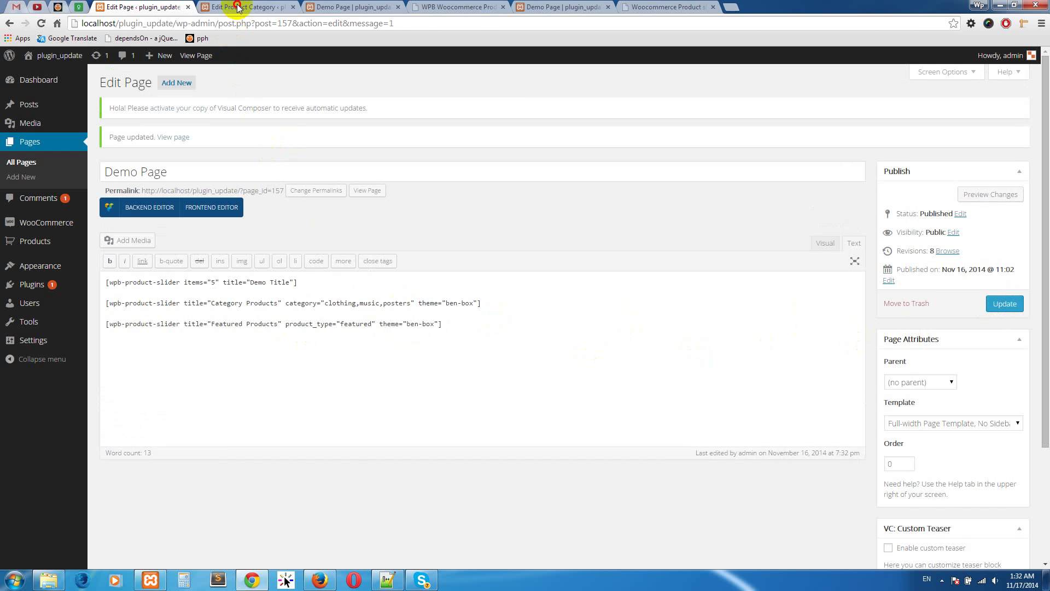
# Step: Mark Woo Album #1 and the Woo Logo poster as featured in the WooCommerce product list
pyautogui.click(243, 7)
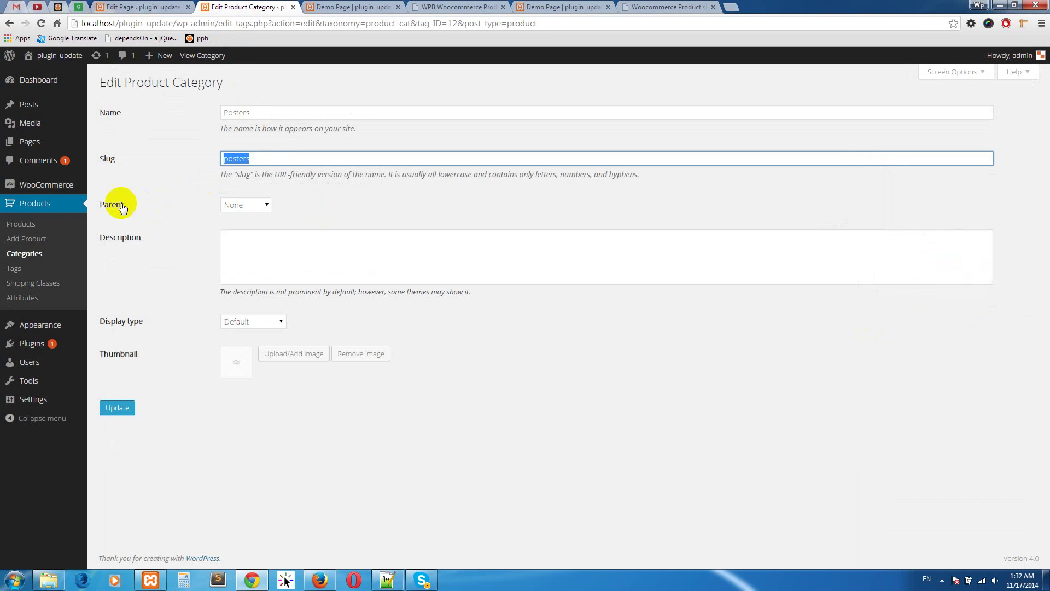
pyautogui.click(25, 224)
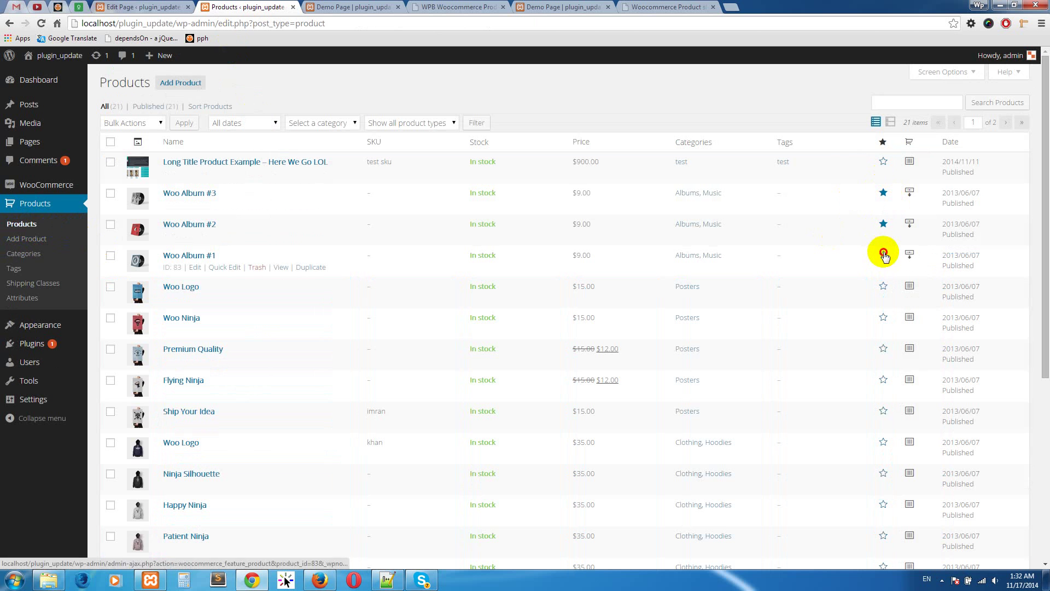
pyautogui.click(883, 255)
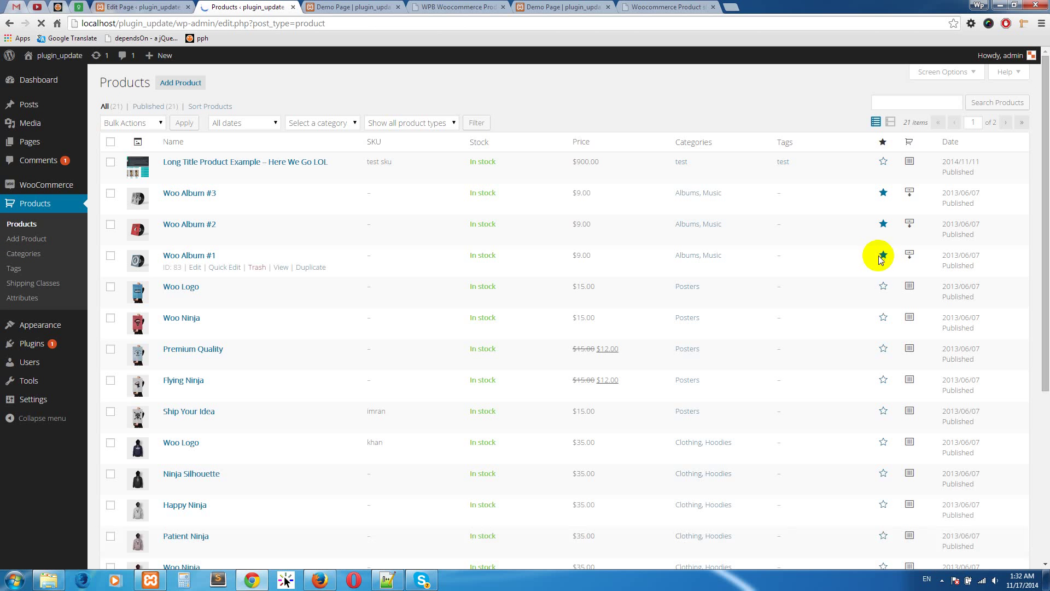
pyautogui.click(883, 287)
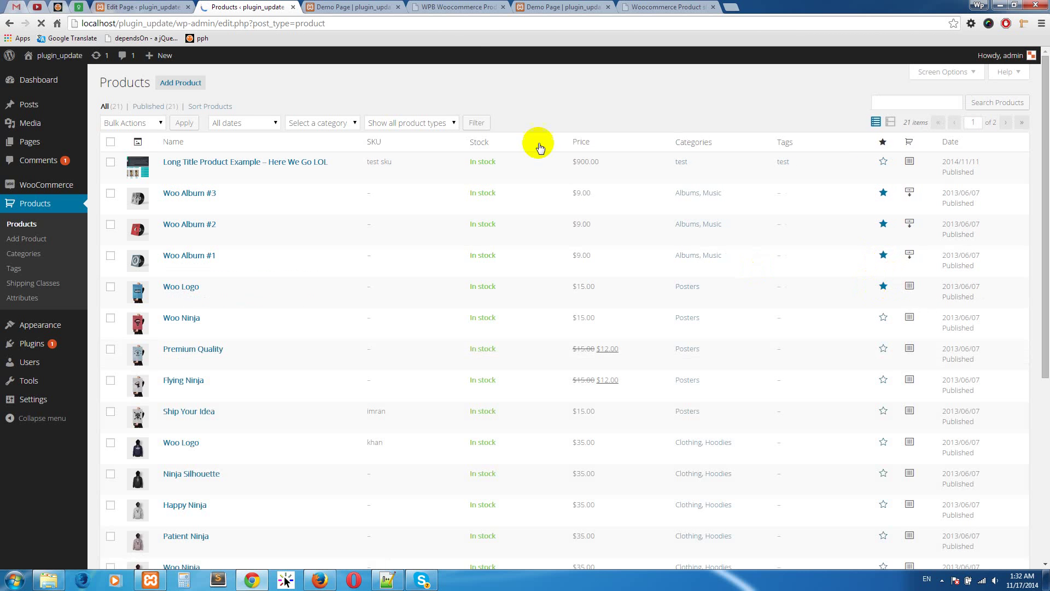
# Step: Reload the published Demo Page and examine its Featured Products slider
pyautogui.click(372, 7)
pyautogui.click(437, 7)
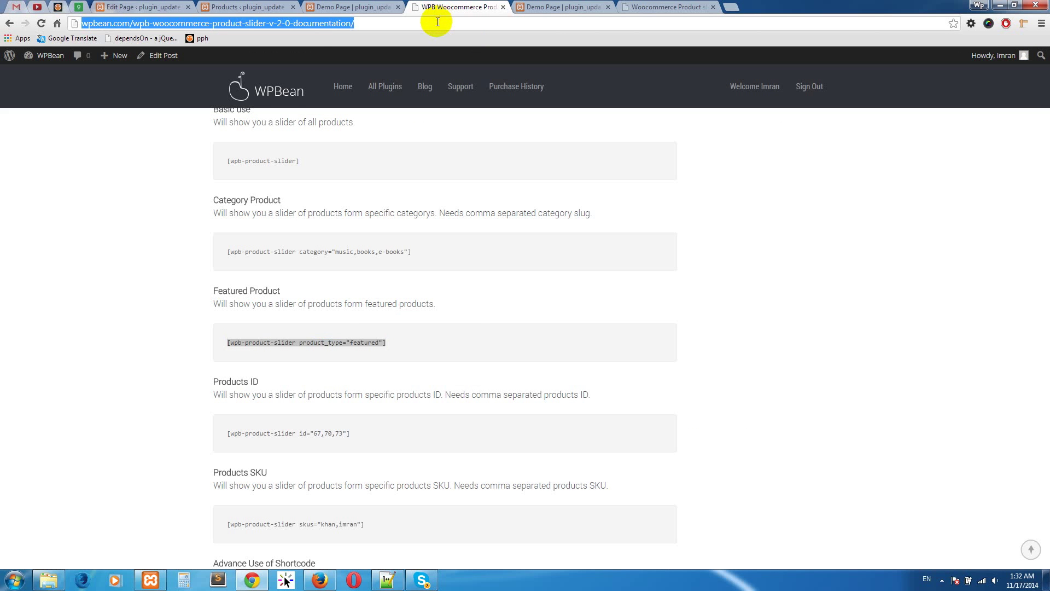
pyautogui.click(355, 7)
pyautogui.rightClick(183, 205)
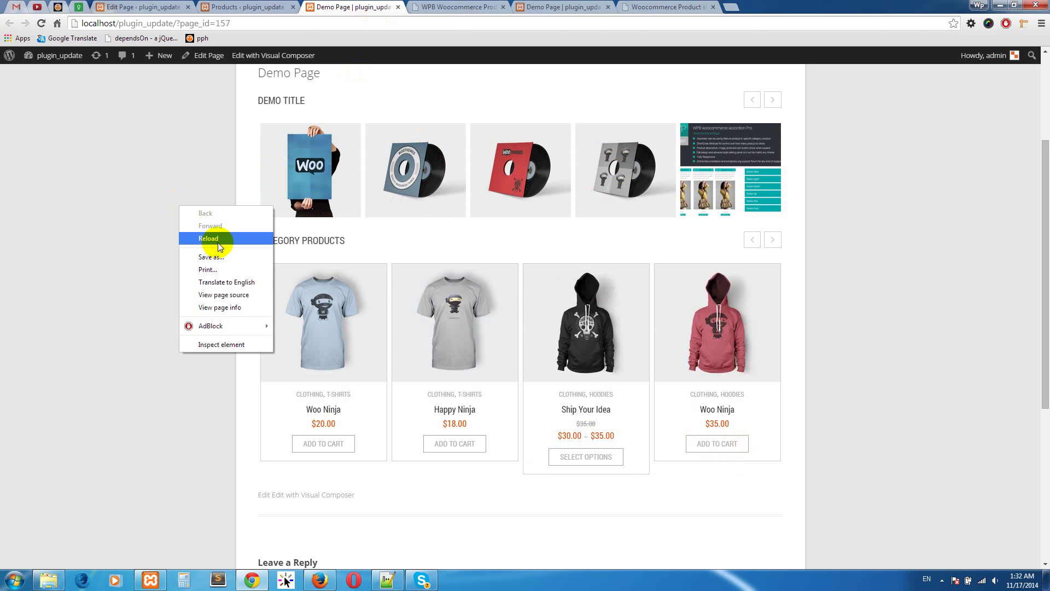
pyautogui.click(217, 240)
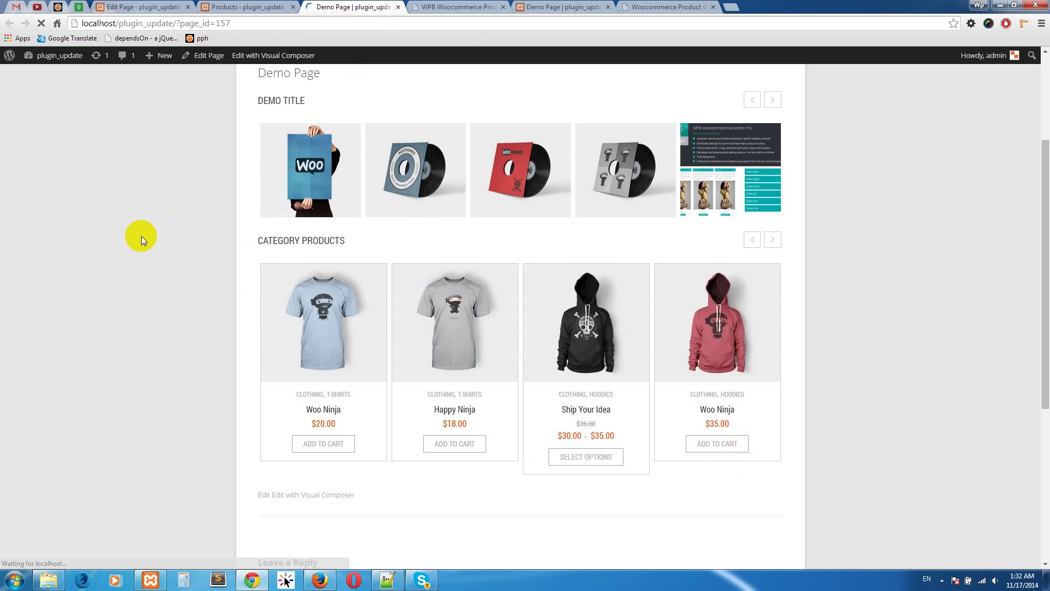
pyautogui.scroll(-4, 142, 235)
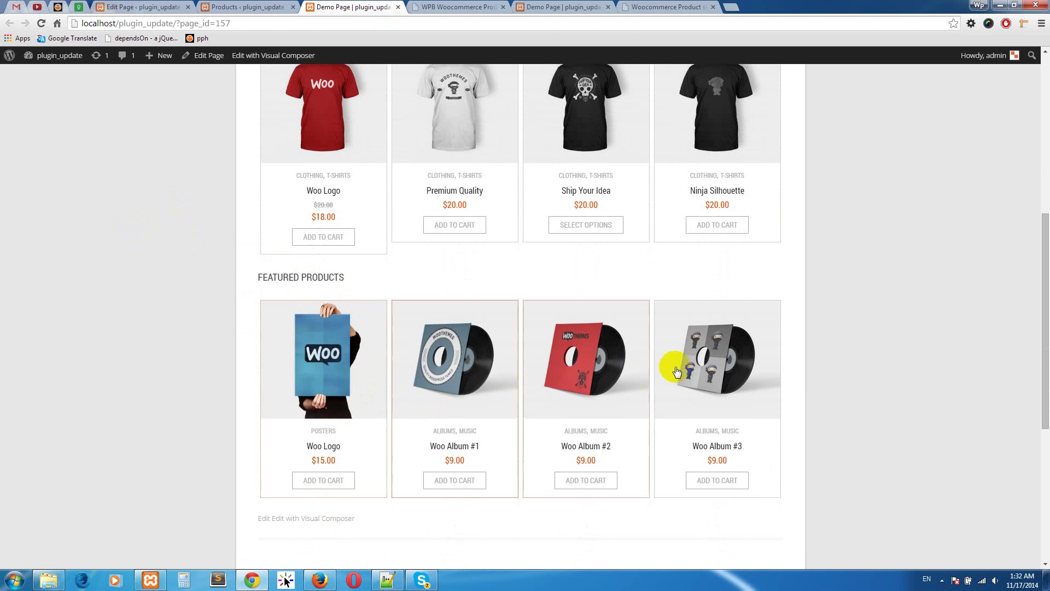
pyautogui.scroll(-1, 432, 364)
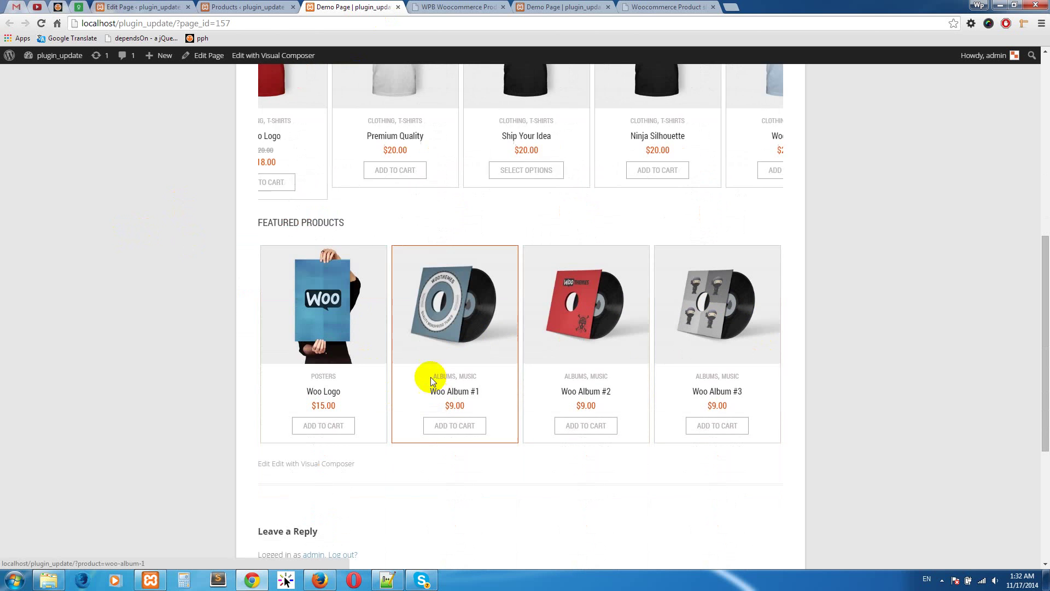
# Step: Mark the Premium Quality and Woo Ninja posters as featured in the WooCommerce product list
pyautogui.click(200, 6)
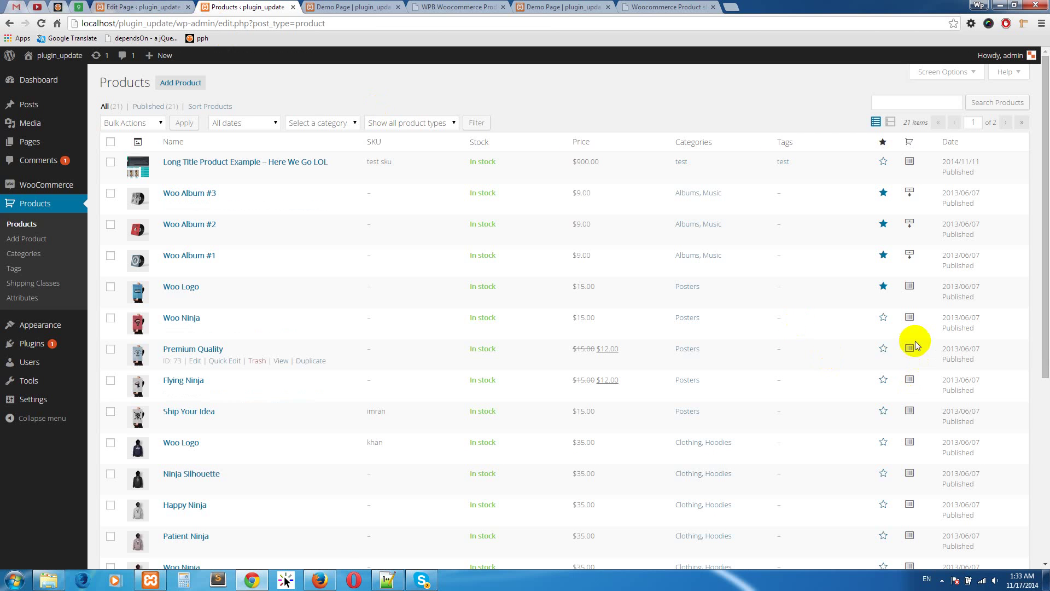
pyautogui.click(884, 350)
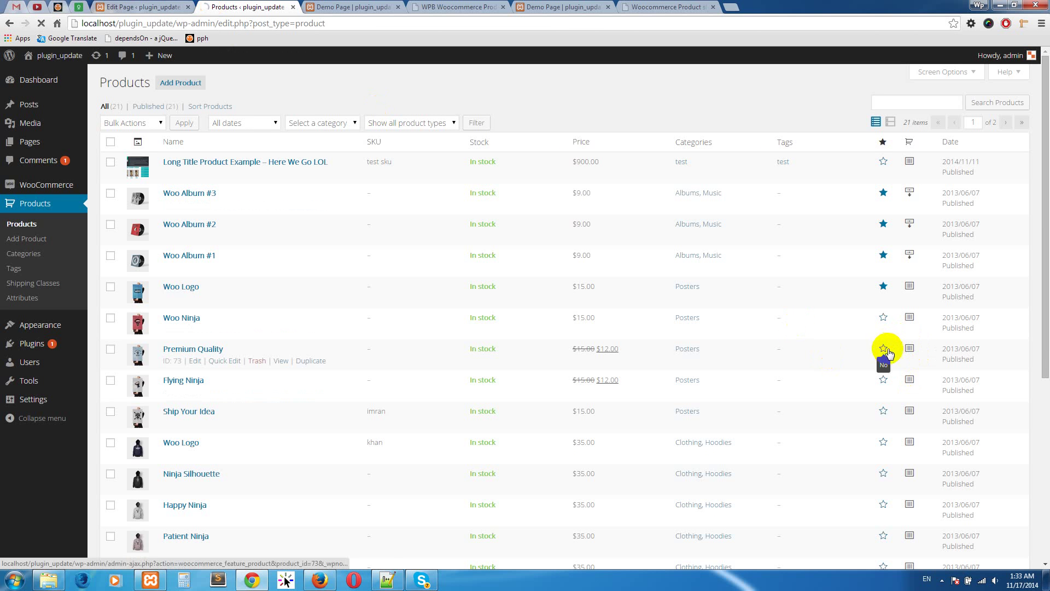
pyautogui.click(883, 318)
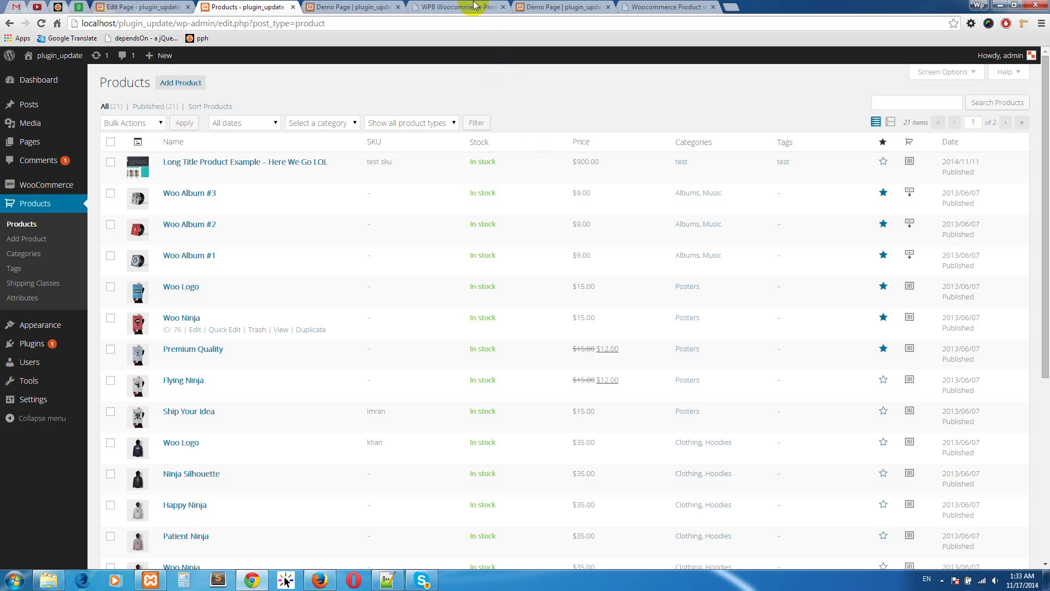
# Step: Reload the published Demo Page to check the slider with the additional featured posters
pyautogui.click(473, 7)
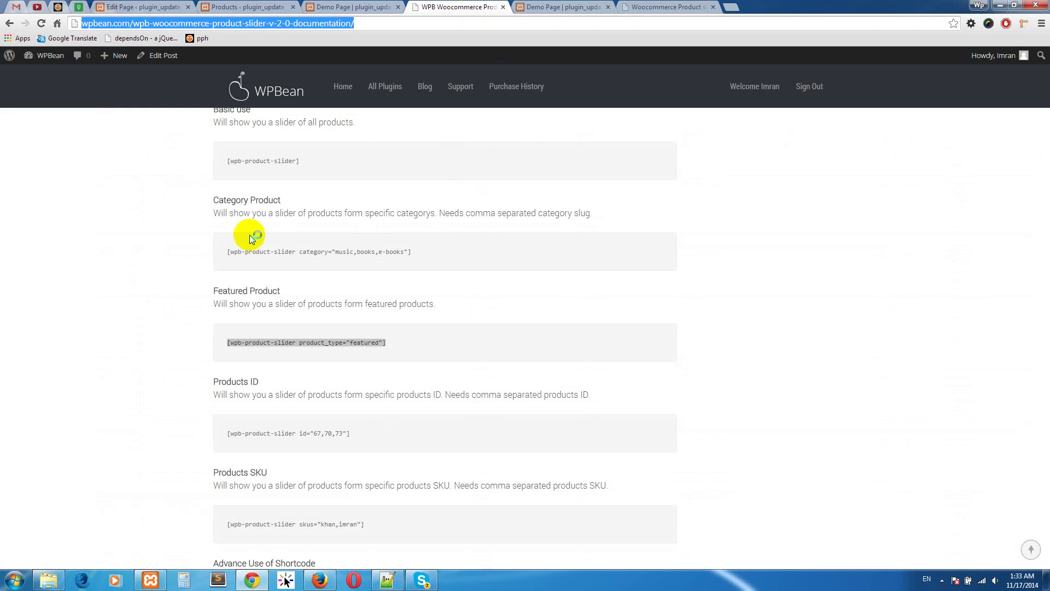
pyautogui.click(303, 6)
pyautogui.rightClick(205, 238)
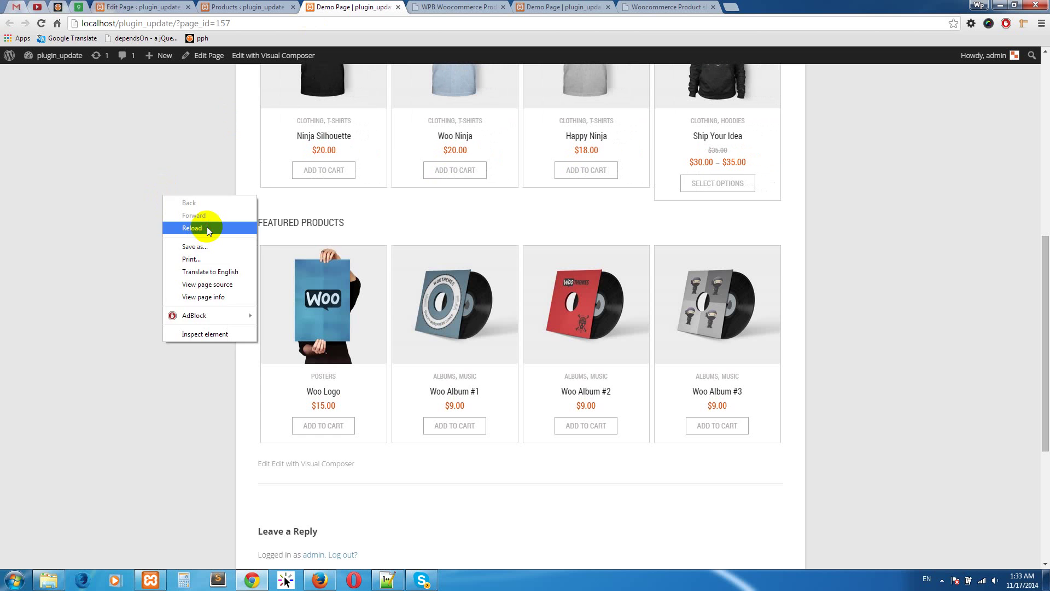
pyautogui.click(207, 227)
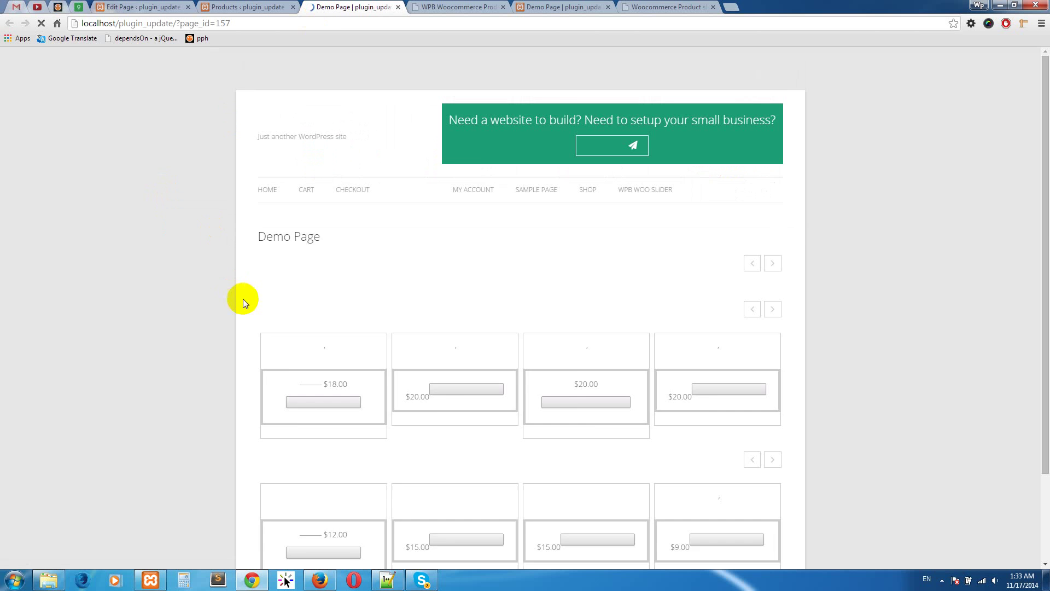
# Step: Browse the Featured Products slider on the published Demo Page
pyautogui.click(772, 222)
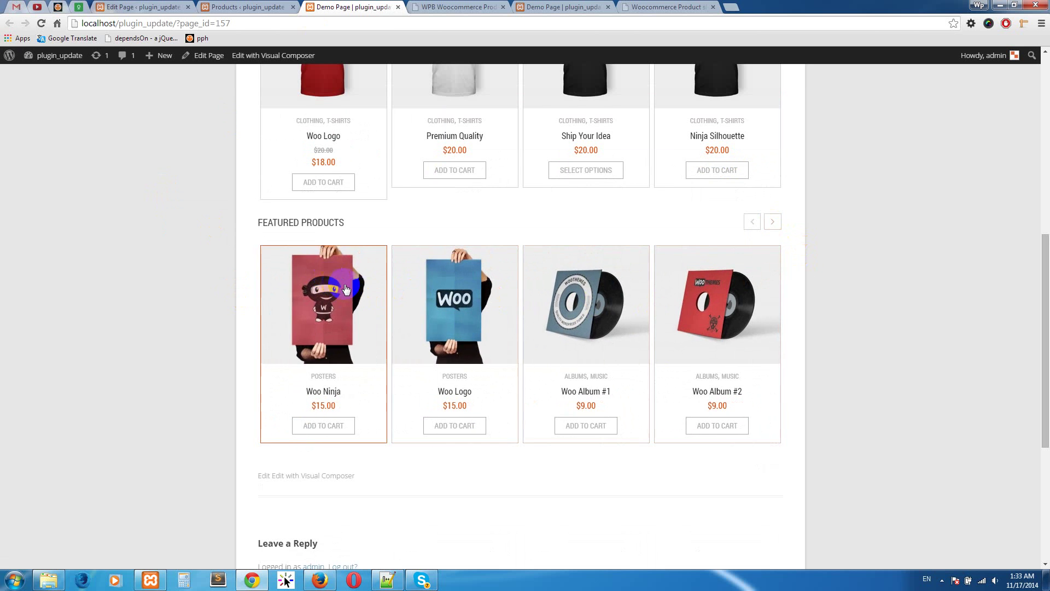
# Step: Copy the Products ID example shortcode from the WPBean slider documentation
pyautogui.click(459, 6)
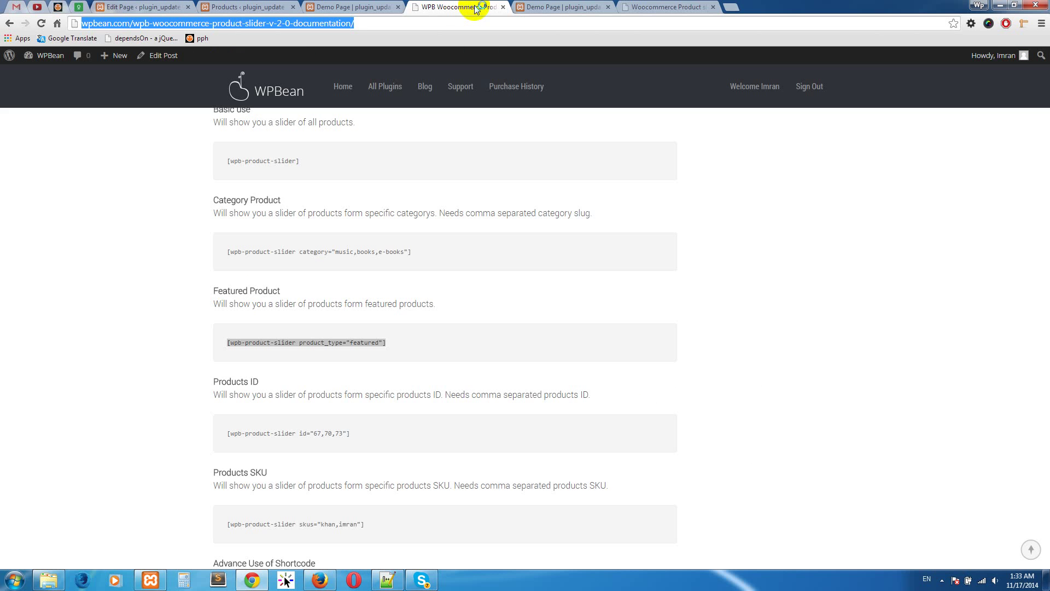
pyautogui.scroll(-2, 448, 211)
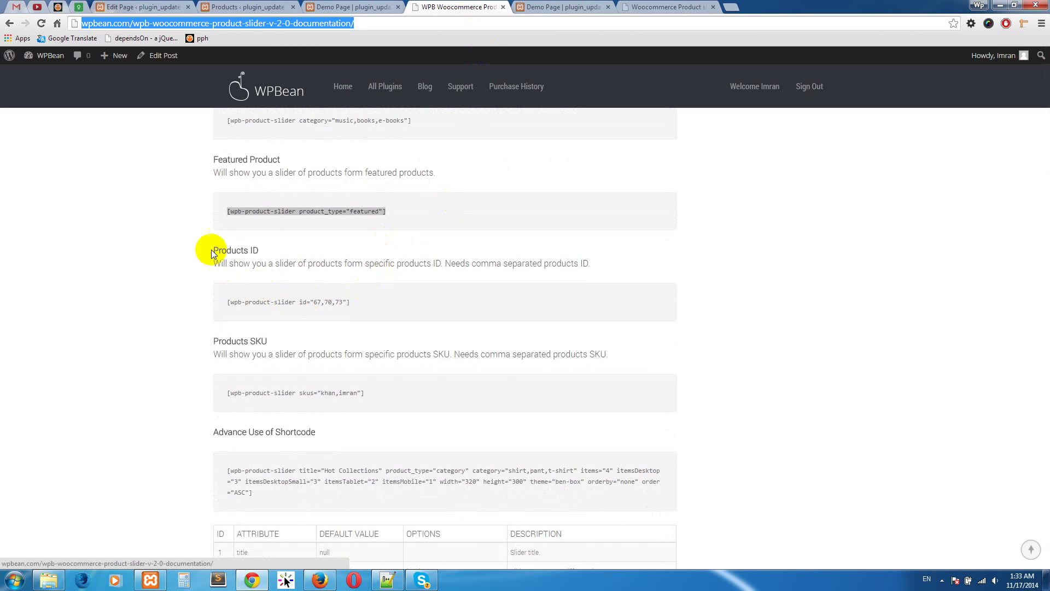
pyautogui.moveTo(211, 250); pyautogui.dragTo(263, 251)
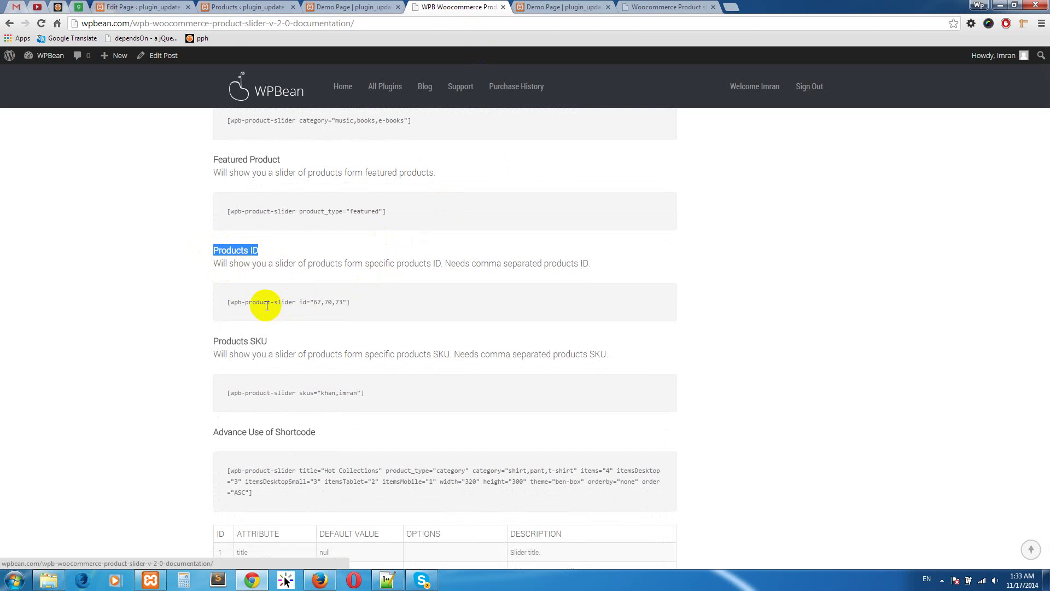
pyautogui.scroll(-1, 376, 255)
pyautogui.moveTo(348, 236); pyautogui.dragTo(227, 236)
pyautogui.rightClick(228, 239)
pyautogui.click(252, 245)
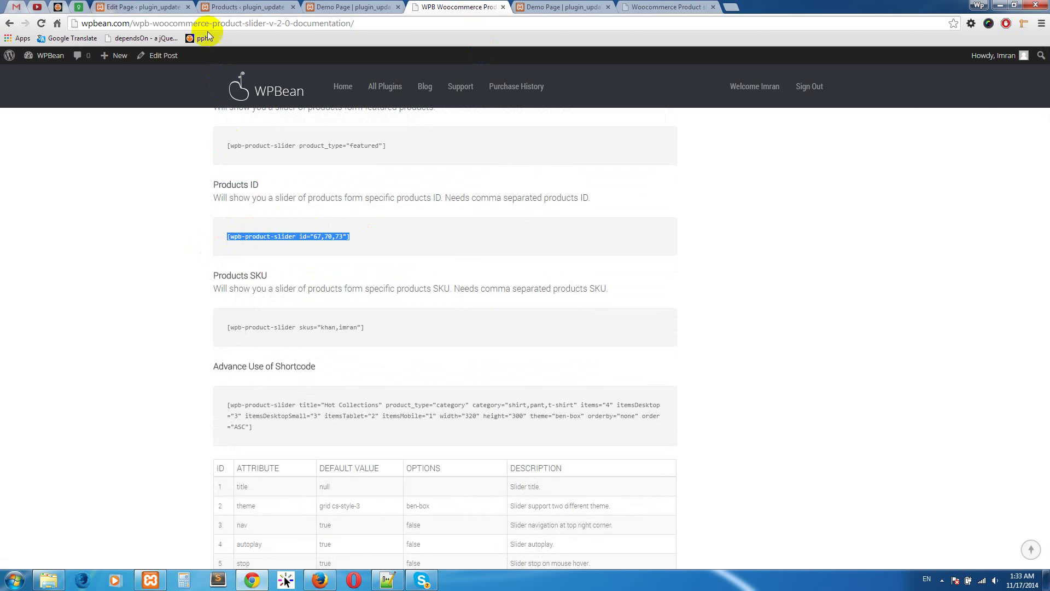
# Step: Paste the product ID shortcode below the Featured Products one in the Demo Page editor and add title="Products by ID"
pyautogui.click(217, 7)
pyautogui.click(171, 9)
pyautogui.click(455, 323)
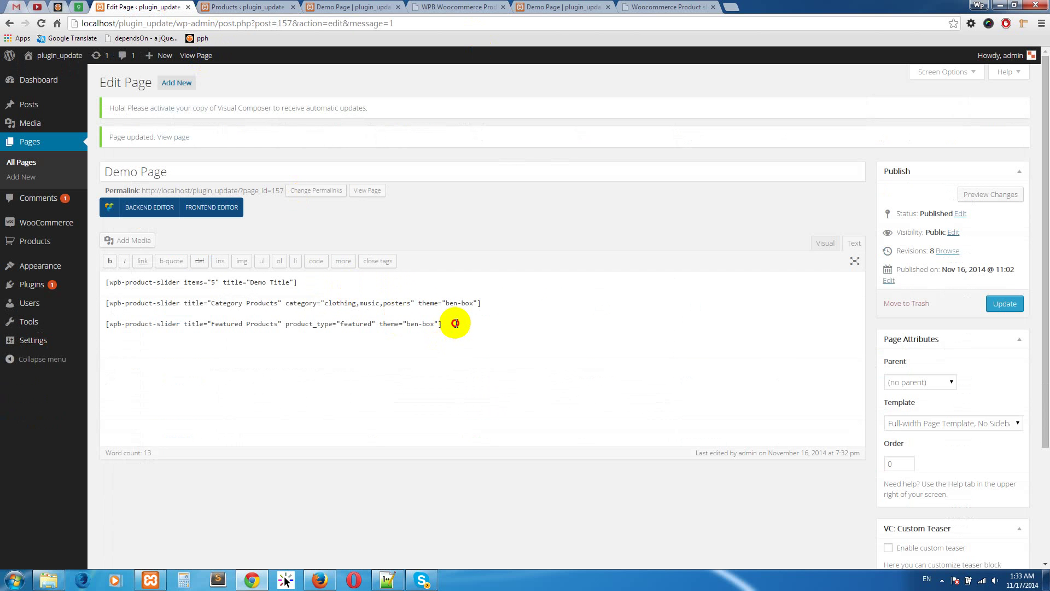
pyautogui.hotkey('ctrl', 'v')
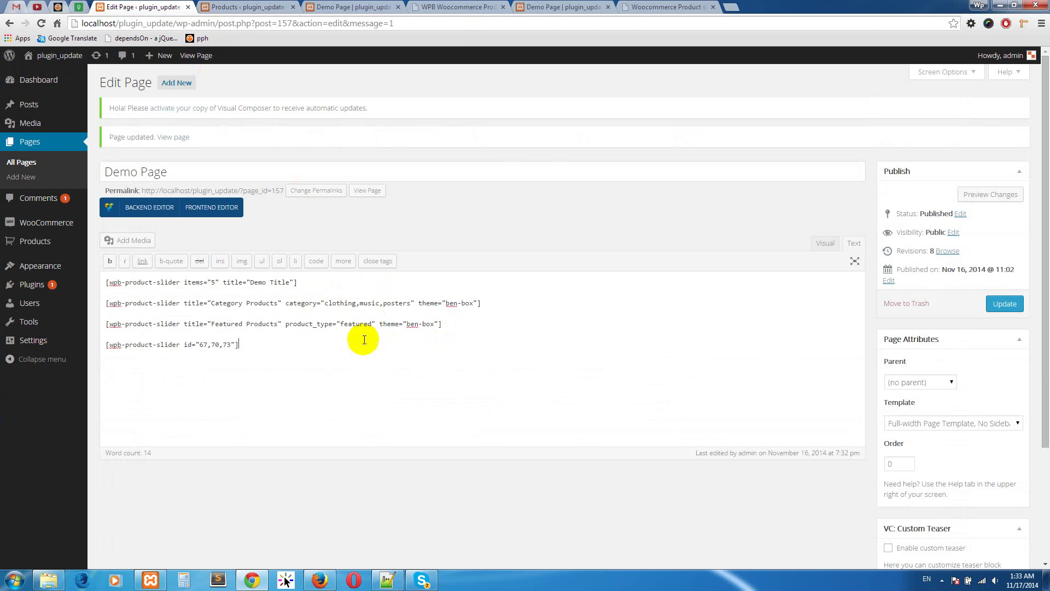
pyautogui.click(179, 345)
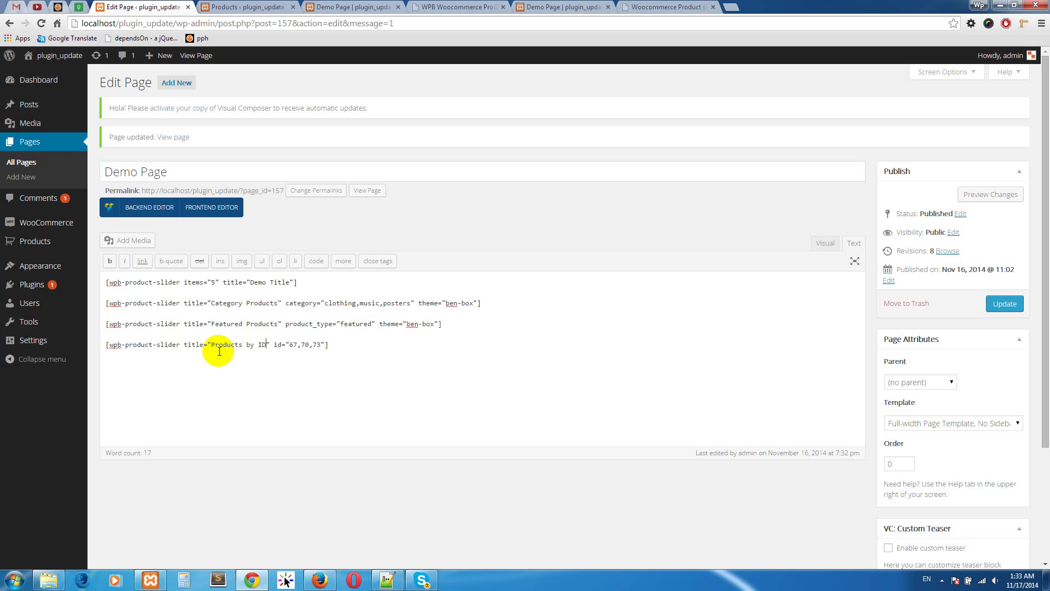
# Step: Replace the sample IDs in the Products by ID shortcode with 138, copied from the Long Title Product Example in the product list
pyautogui.moveTo(322, 345); pyautogui.dragTo(289, 344)
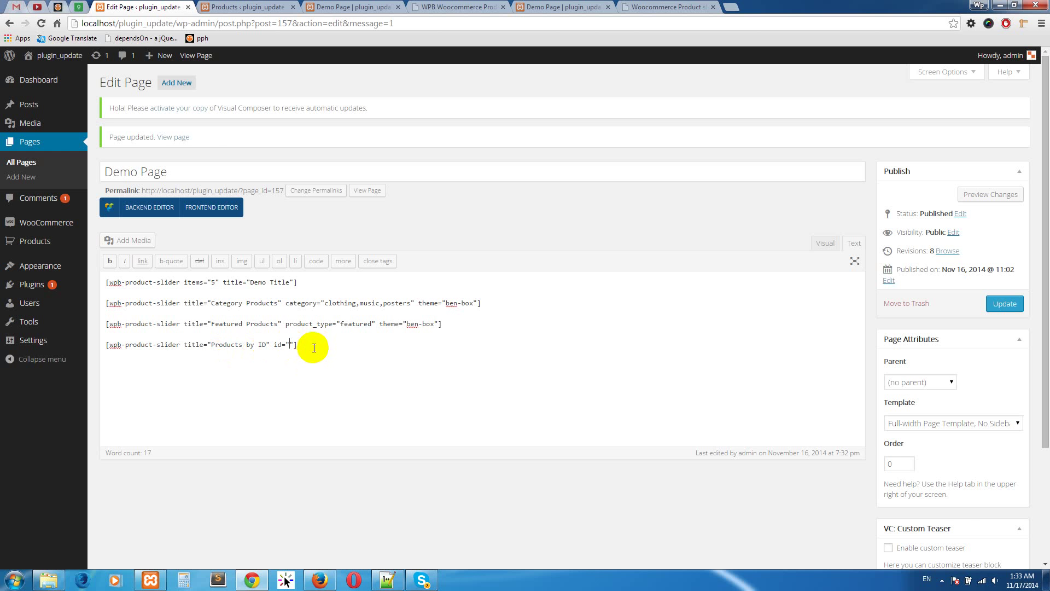
pyautogui.click(244, 7)
pyautogui.moveTo(180, 163)
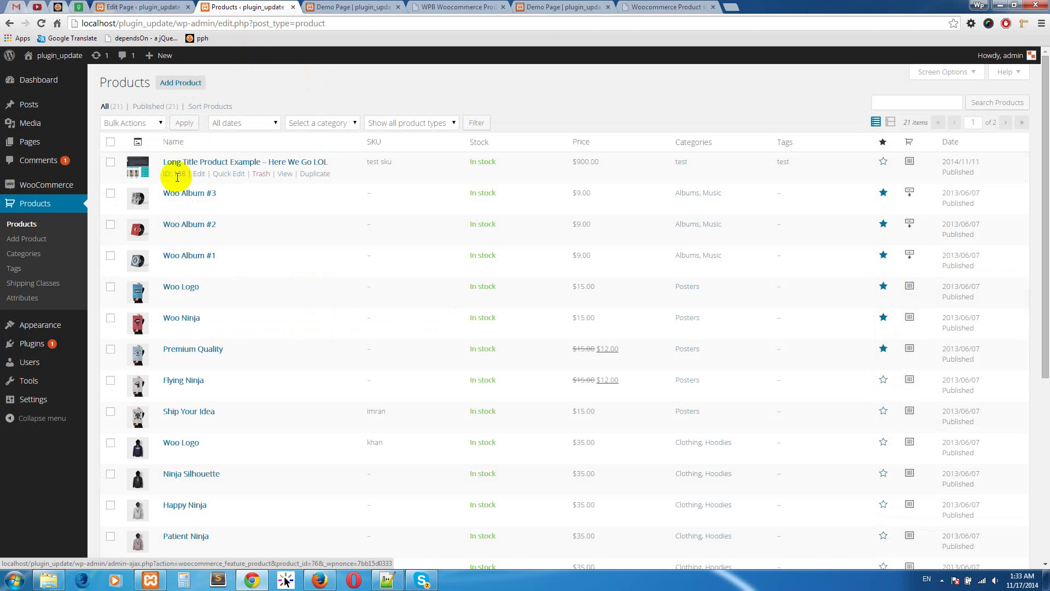
pyautogui.doubleClick(180, 174)
pyautogui.rightClick(192, 175)
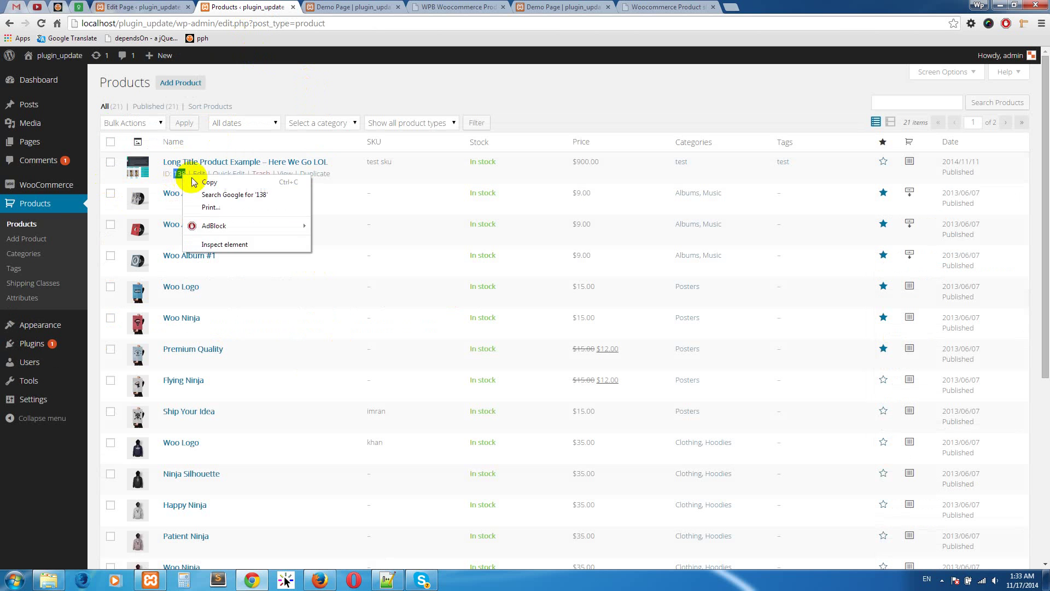
pyautogui.click(213, 185)
pyautogui.click(176, 7)
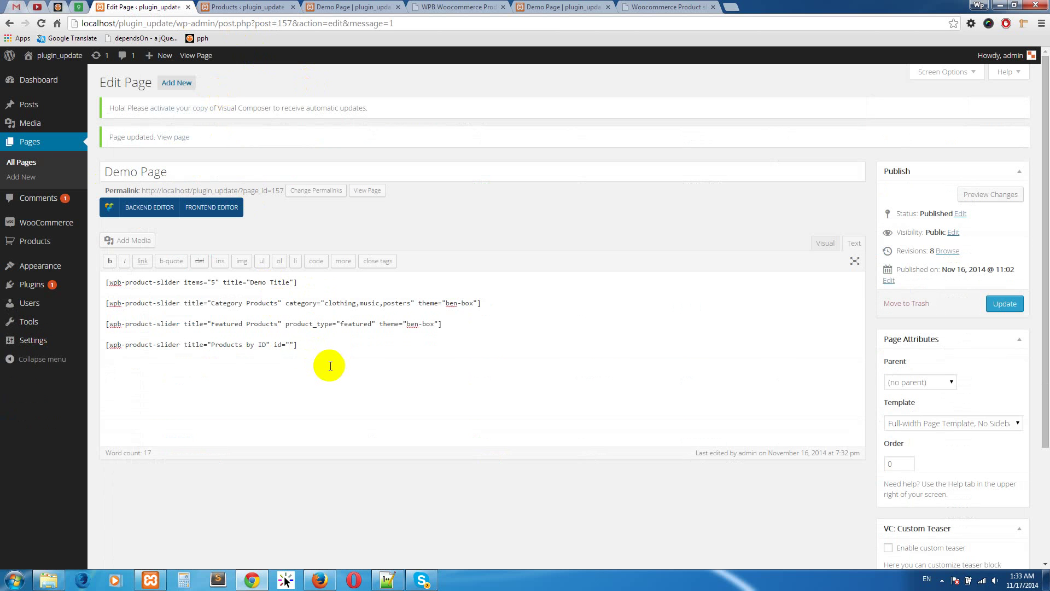
# Step: Append Woo Album #3's ID, 90, to the Products by ID shortcode, separated by a comma without a space
pyautogui.click(233, 8)
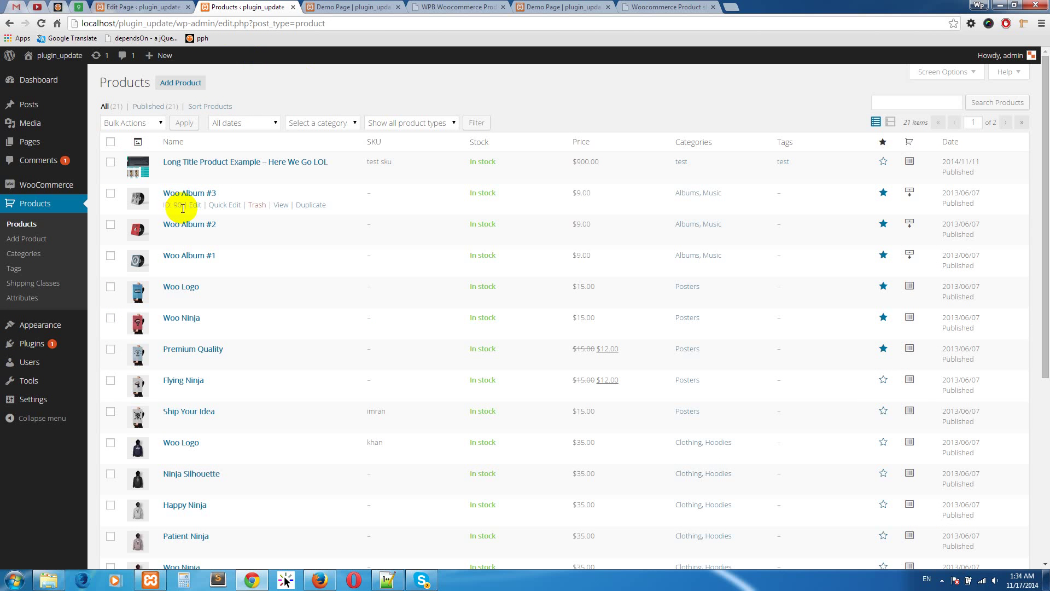
pyautogui.rightClick(176, 205)
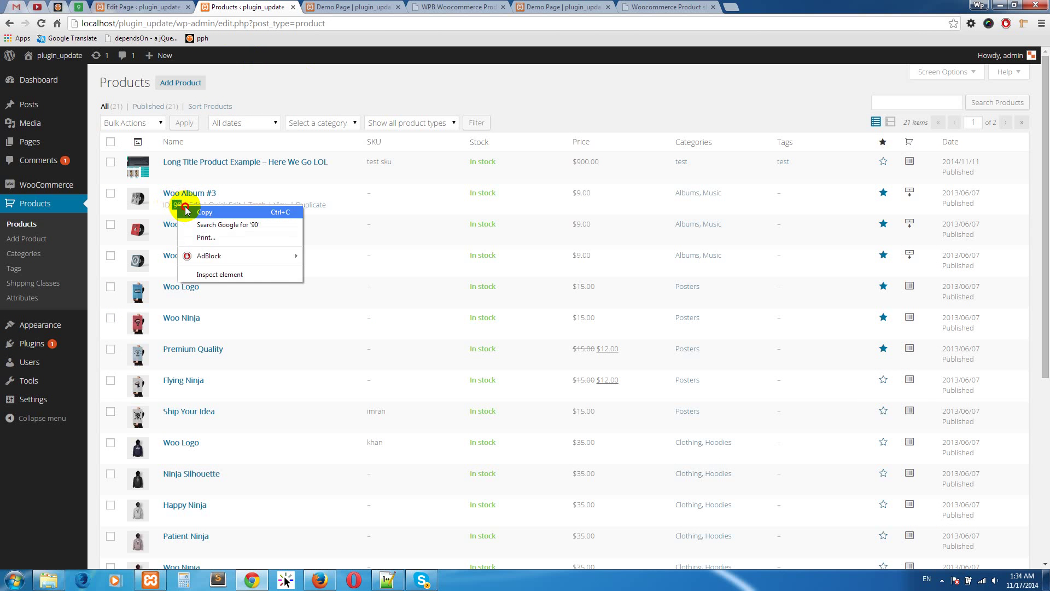
pyautogui.click(197, 211)
pyautogui.click(176, 8)
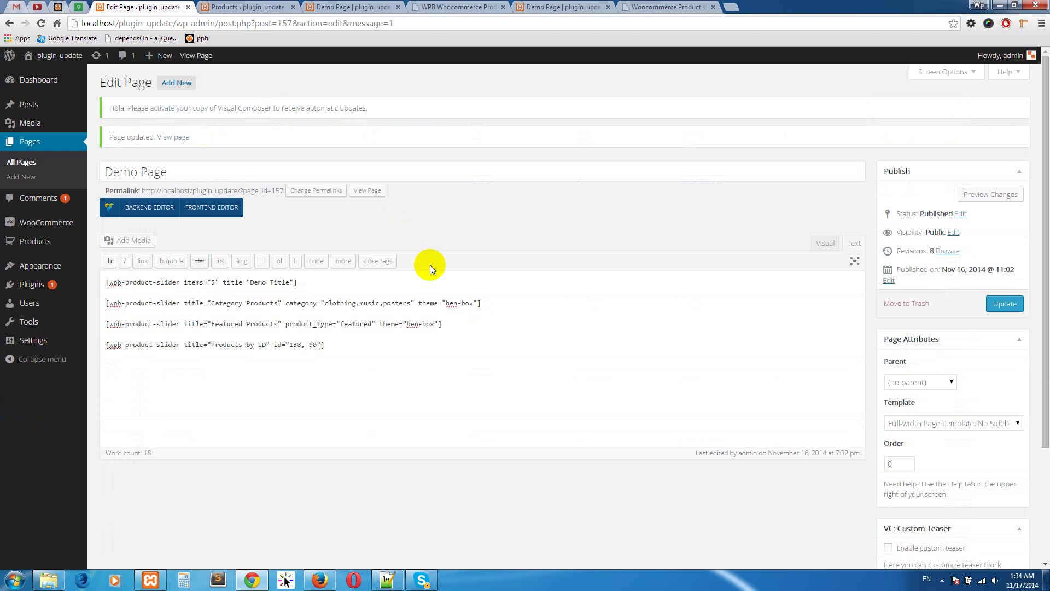
pyautogui.press('Left')
pyautogui.press('BackSpace')
# Step: Copy Woo Album #2's ID from the product list and append 87 to the Products by ID shortcode
pyautogui.click(245, 7)
pyautogui.moveTo(176, 234)
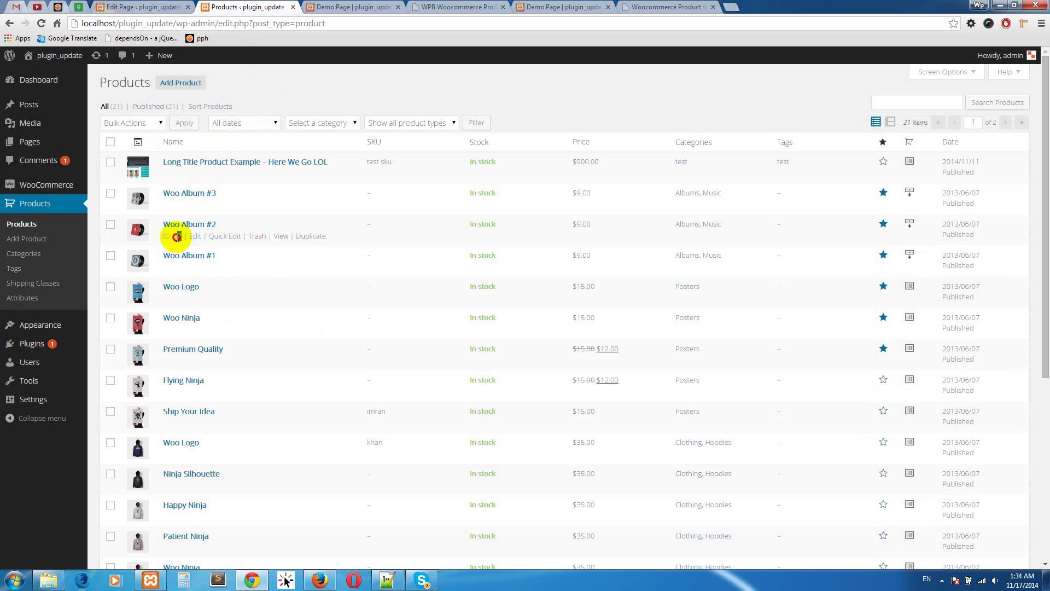
pyautogui.rightClick(176, 236)
pyautogui.click(199, 241)
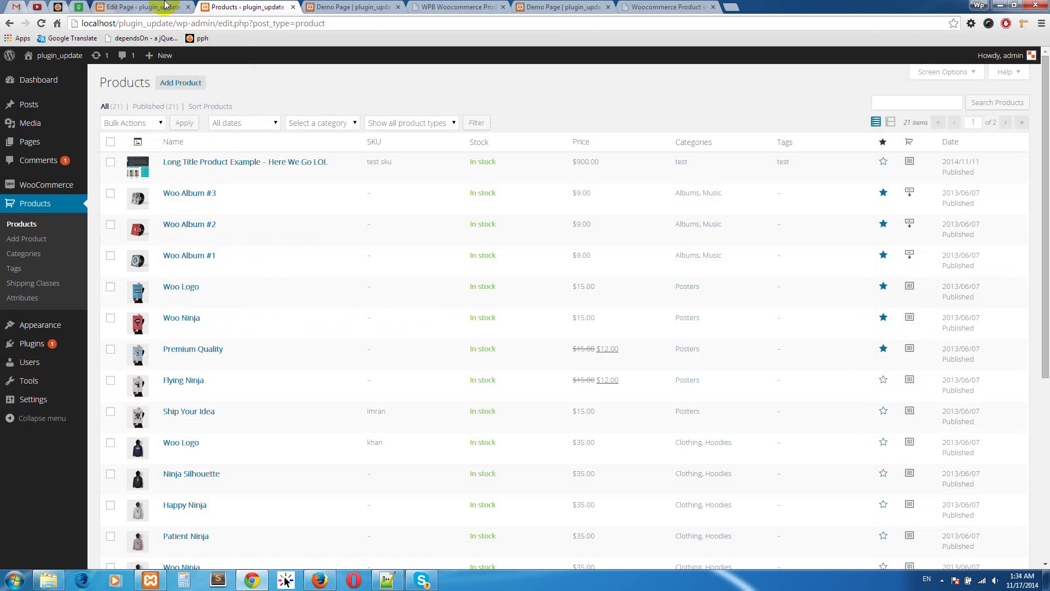
pyautogui.click(159, 7)
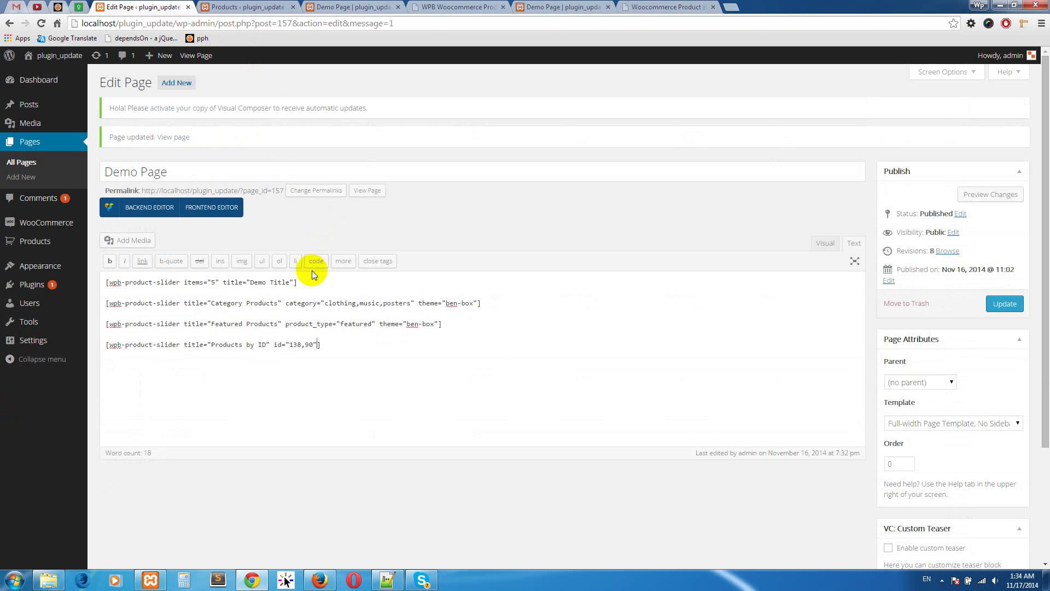
pyautogui.write(',')
pyautogui.hotkey('ctrl', 'v')
# Step: Copy Woo Album #1's ID from the product list and append 83 to the Products by ID shortcode
pyautogui.click(268, 7)
pyautogui.moveTo(171, 263)
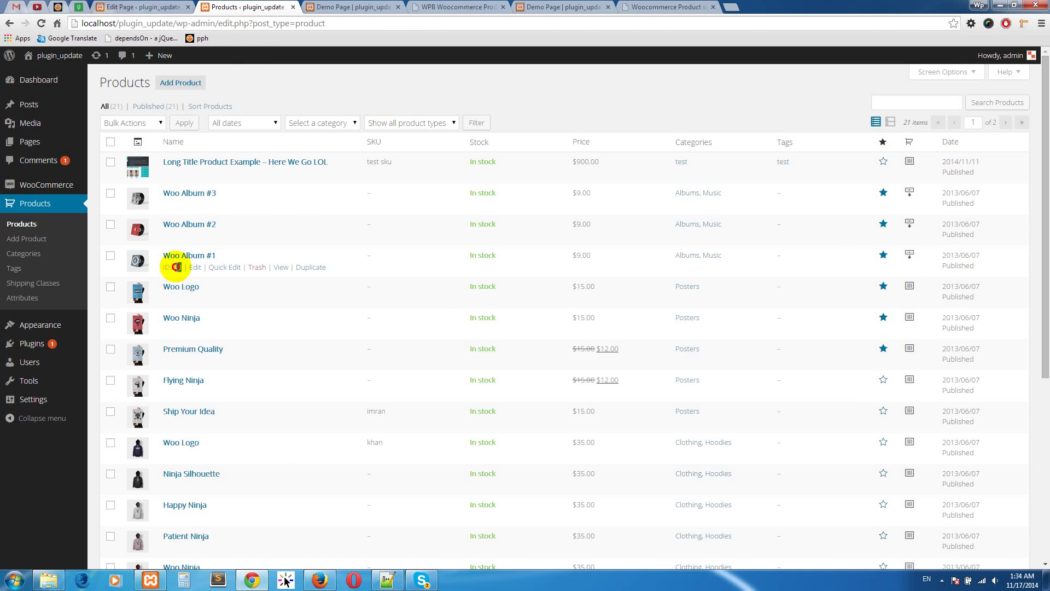
pyautogui.rightClick(175, 268)
pyautogui.click(192, 272)
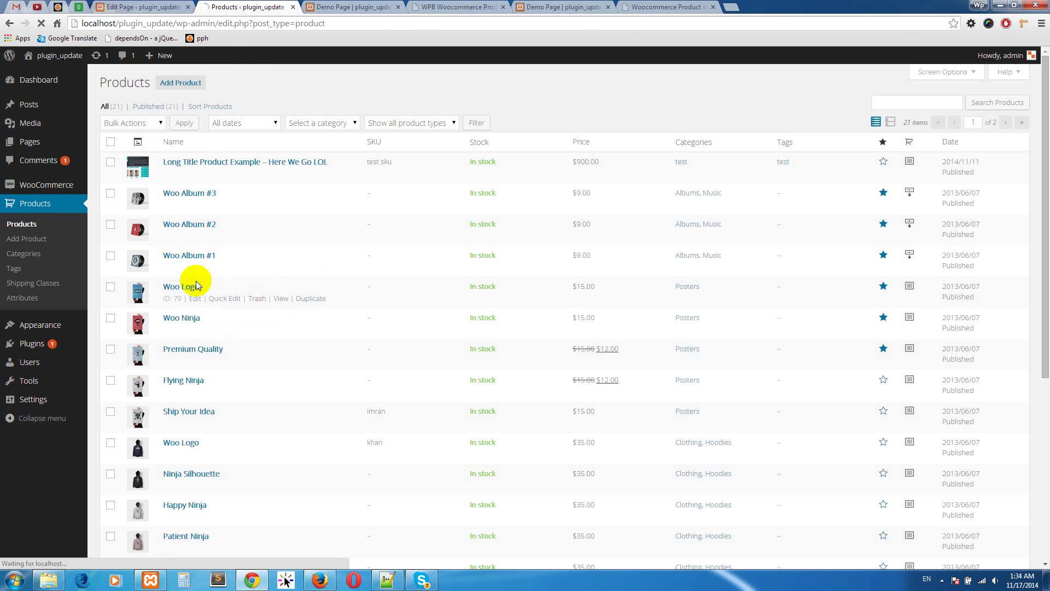
pyautogui.click(189, 6)
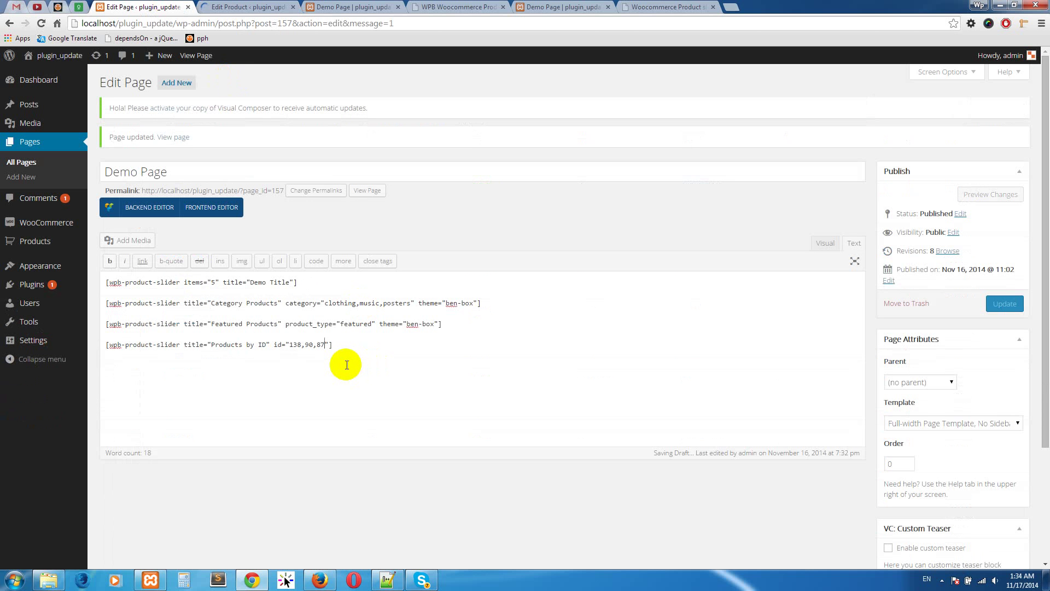
pyautogui.hotkey('ctrl', 'v')
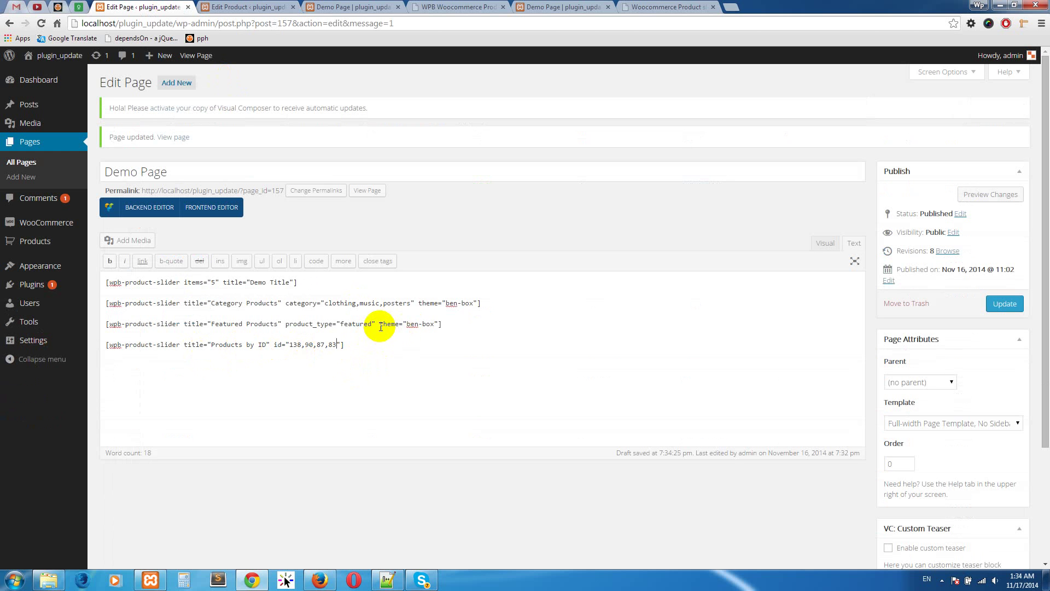
# Step: Copy theme="ben-box" from the Featured Products shortcode into the Products by ID shortcode and update the page
pyautogui.moveTo(381, 326); pyautogui.dragTo(432, 323)
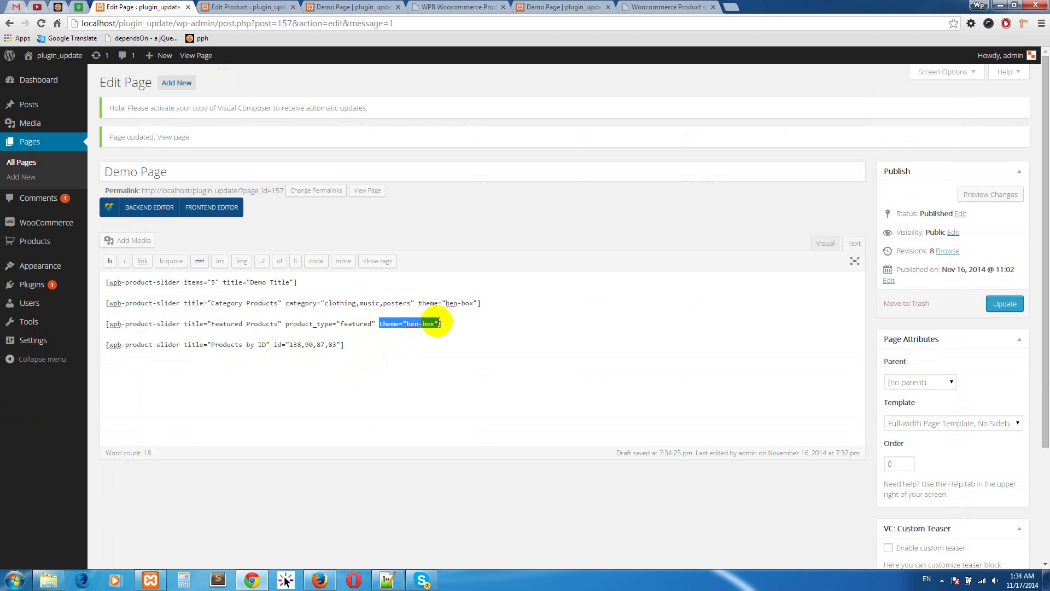
pyautogui.click(339, 345)
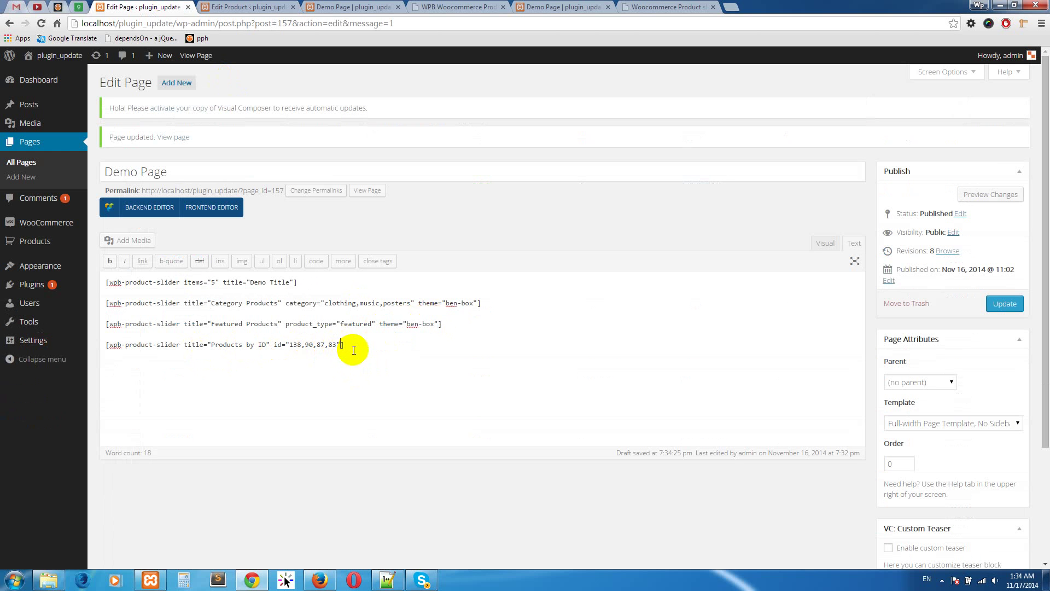
pyautogui.hotkey('ctrl', 'v')
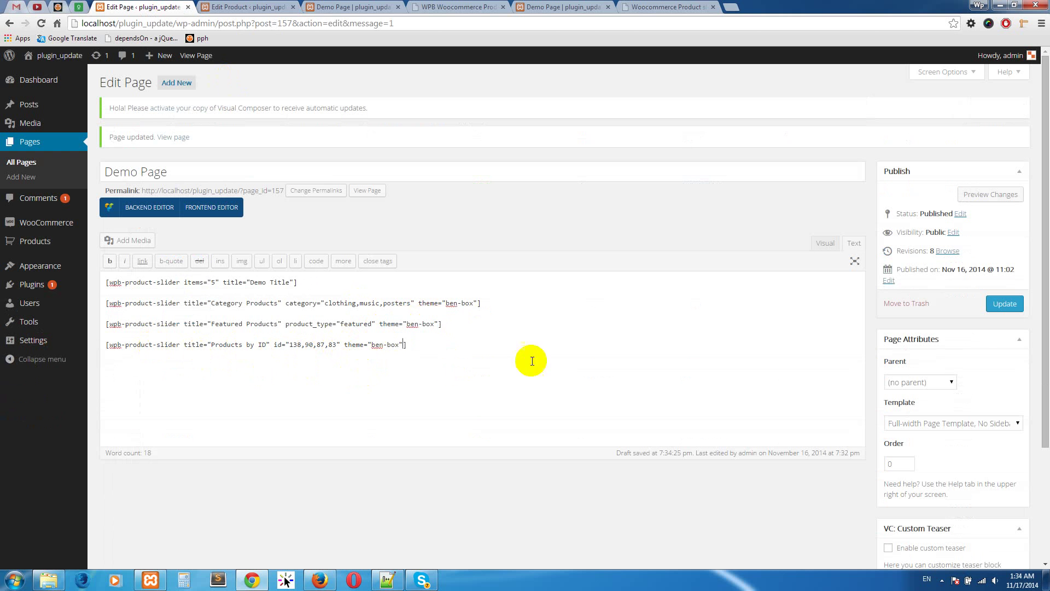
pyautogui.click(992, 305)
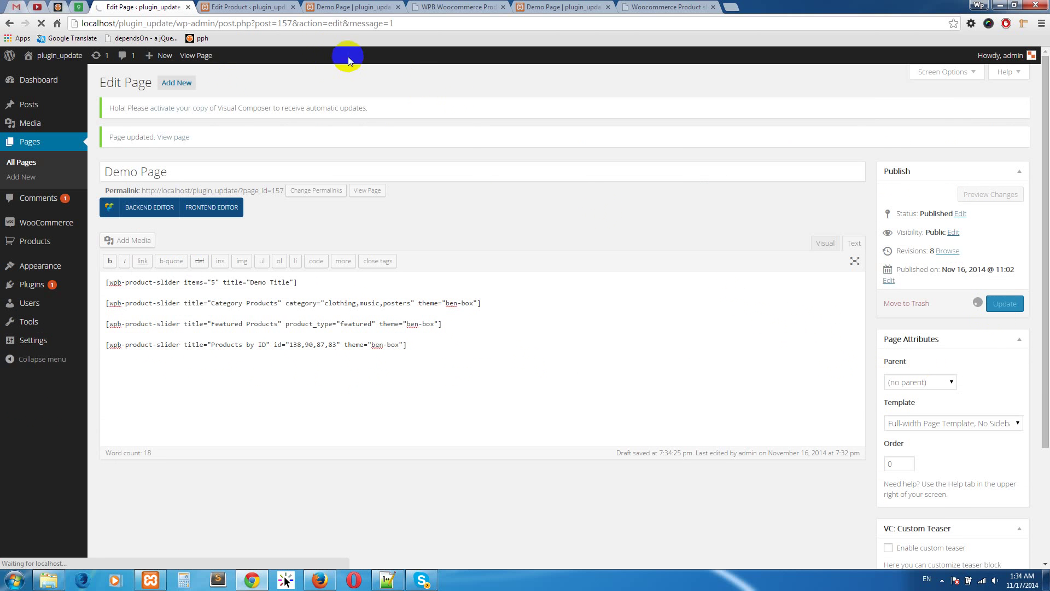
# Step: Reload the published Demo Page and examine its Products by ID slider
pyautogui.click(338, 7)
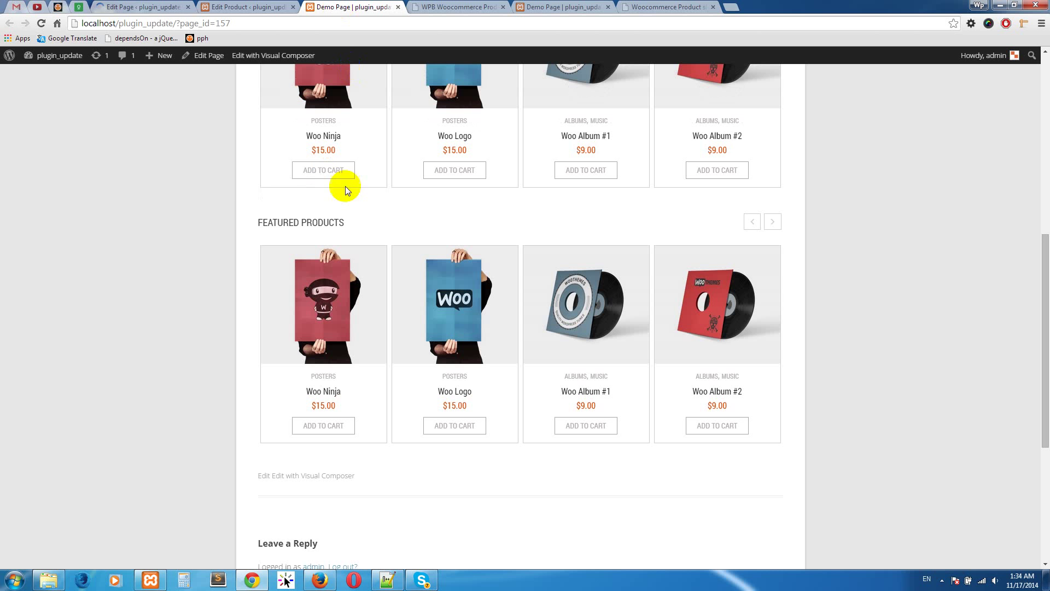
pyautogui.rightClick(203, 198)
pyautogui.click(253, 228)
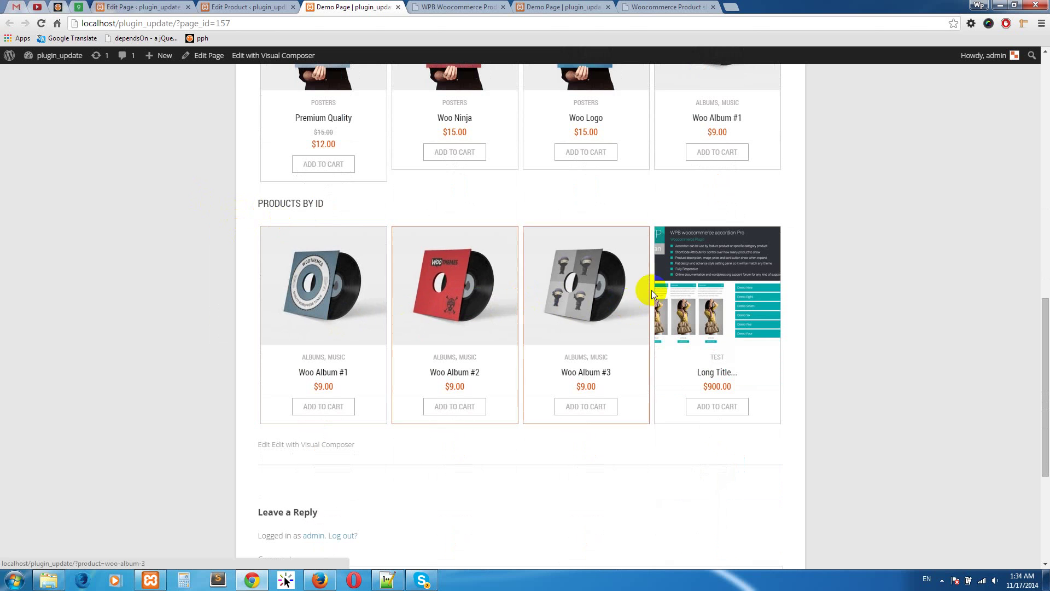
# Step: Copy the Products SKU example shortcode from the WPBean slider documentation
pyautogui.click(142, 7)
pyautogui.click(447, 12)
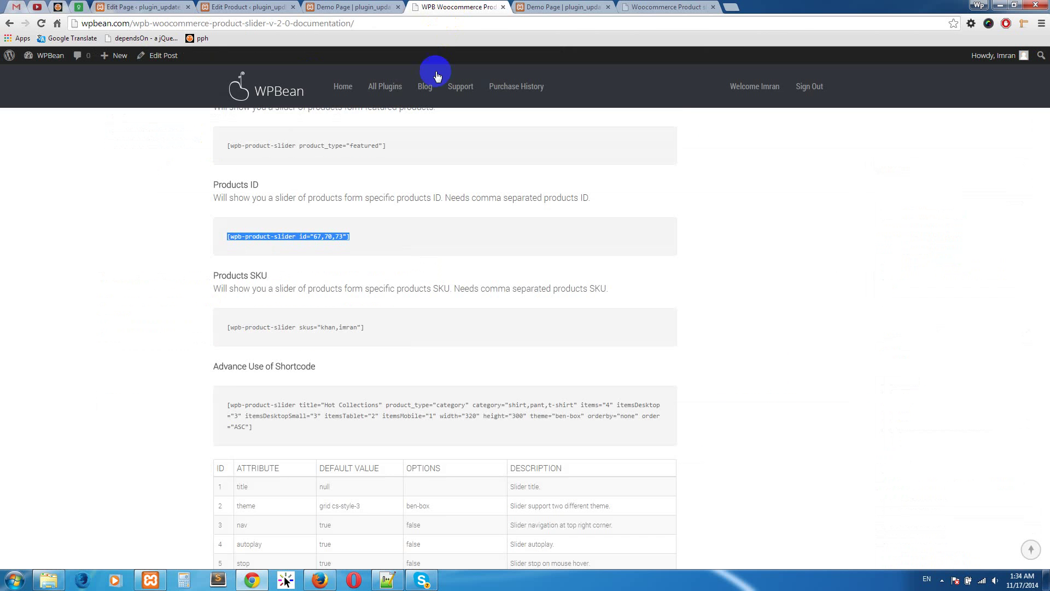
pyautogui.scroll(-2, 368, 264)
pyautogui.moveTo(268, 210); pyautogui.dragTo(214, 210)
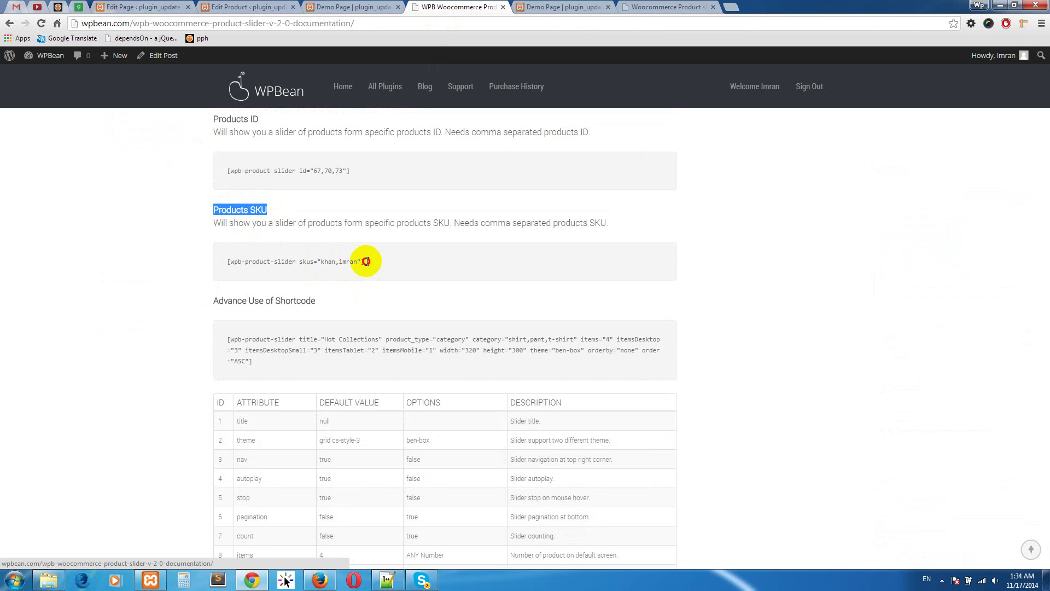
pyautogui.moveTo(366, 261); pyautogui.dragTo(228, 262)
pyautogui.rightClick(239, 267)
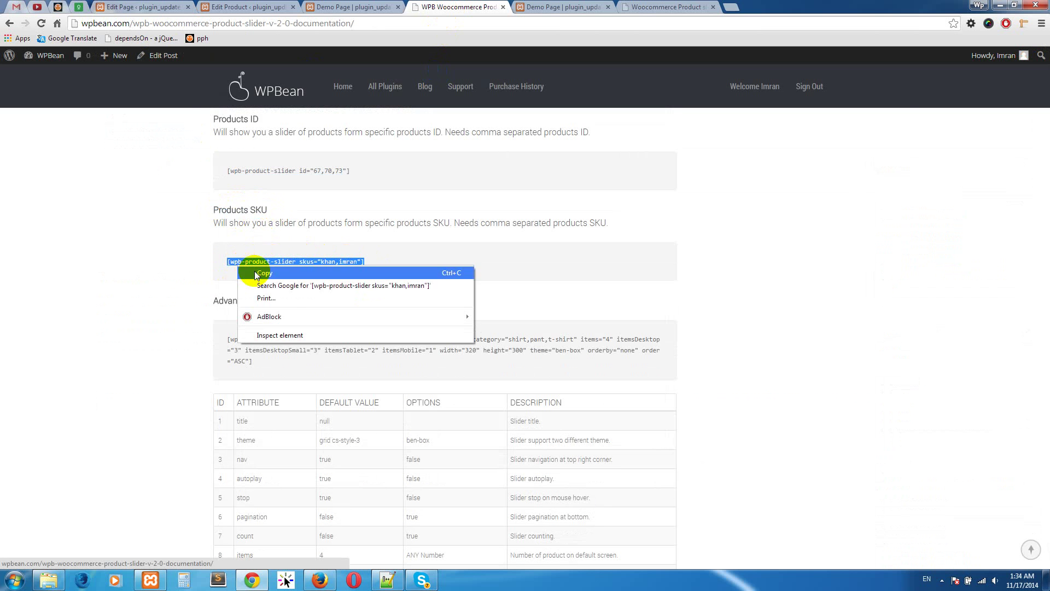
pyautogui.click(265, 273)
# Step: Paste the product SKU shortcode below the Products by ID shortcode in the Demo Page editor, leaving a blank line between them
pyautogui.click(134, 7)
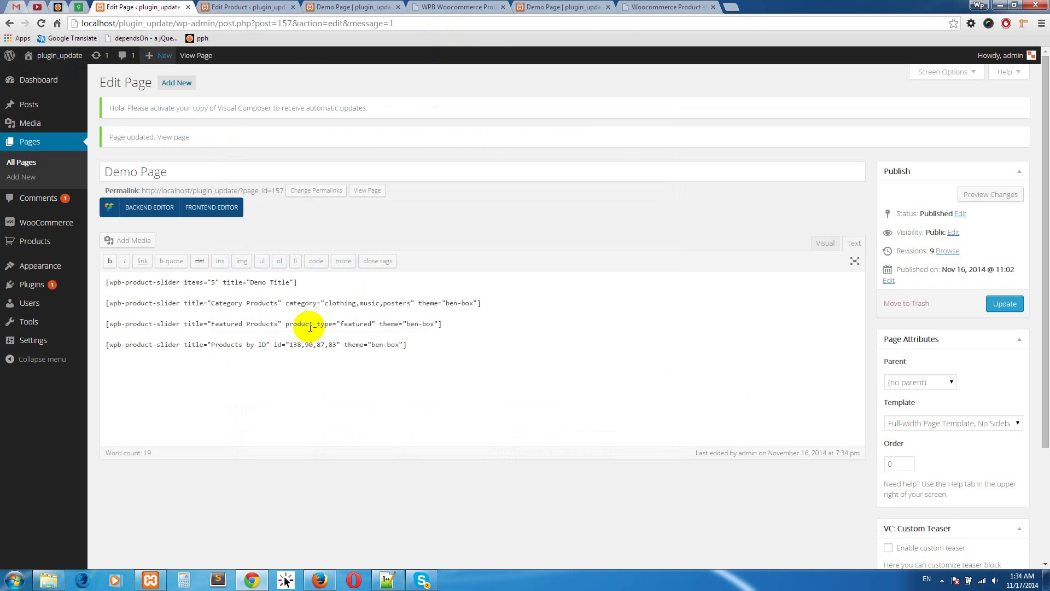
pyautogui.click(431, 340)
pyautogui.press('Return')
pyautogui.press('Return')
pyautogui.hotkey('ctrl', 'v')
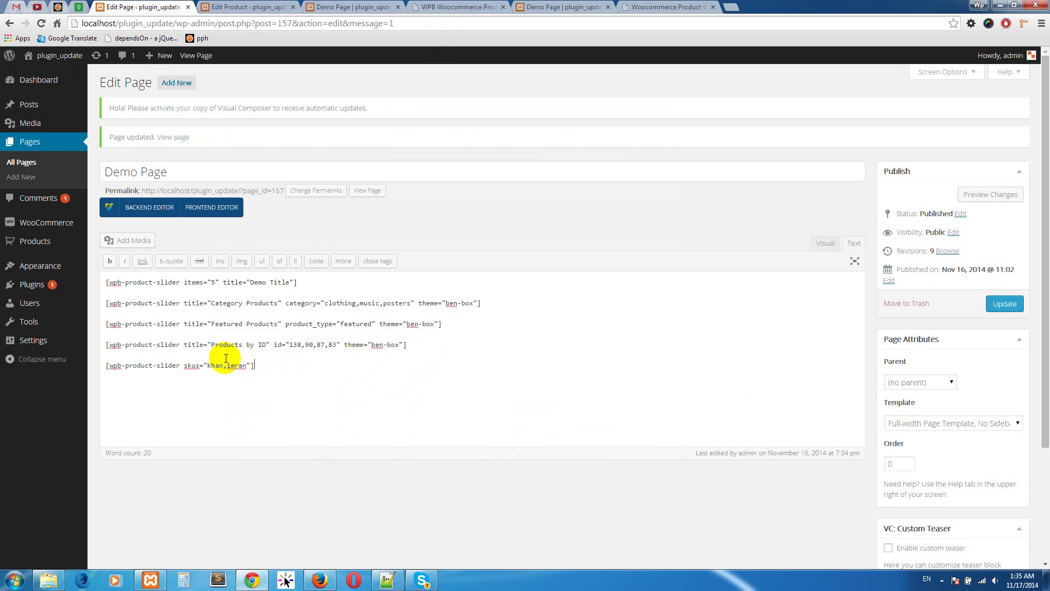
# Step: Copy the title attribute from the Products by ID shortcode into the SKU shortcode and set it to "Products by SKU"
pyautogui.moveTo(185, 342); pyautogui.dragTo(268, 344)
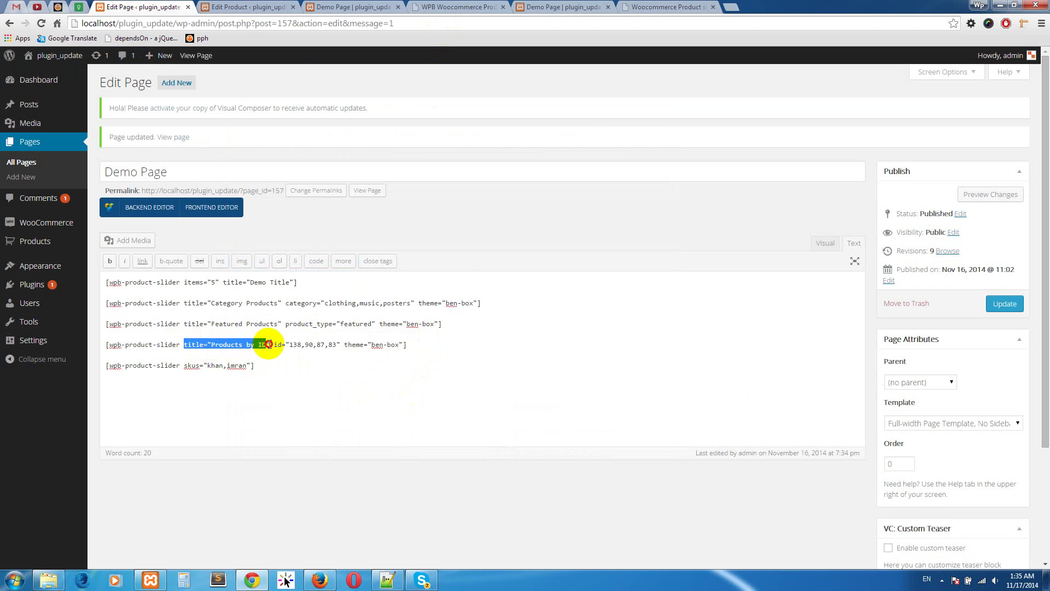
pyautogui.hotkey('ctrl', 'c')
pyautogui.click(183, 365)
pyautogui.hotkey('ctrl', 'v')
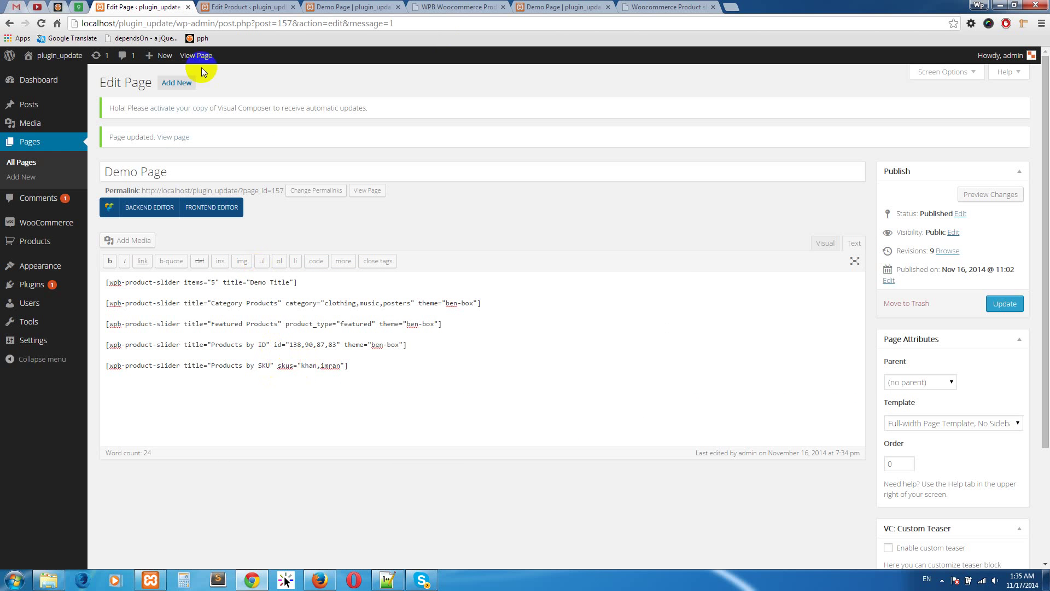
# Step: Save SKU 0154 on the Woo Album #3 product and replace the example SKUs in the Demo Page's Products by SKU shortcode with it
pyautogui.click(230, 7)
pyautogui.scroll(-1, 153, 263)
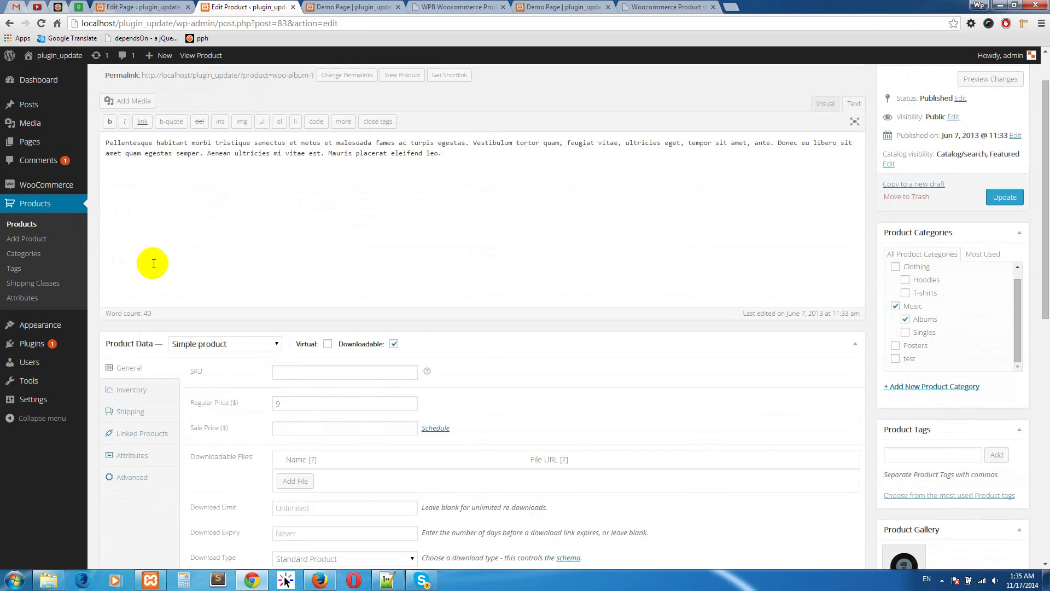
pyautogui.click(299, 372)
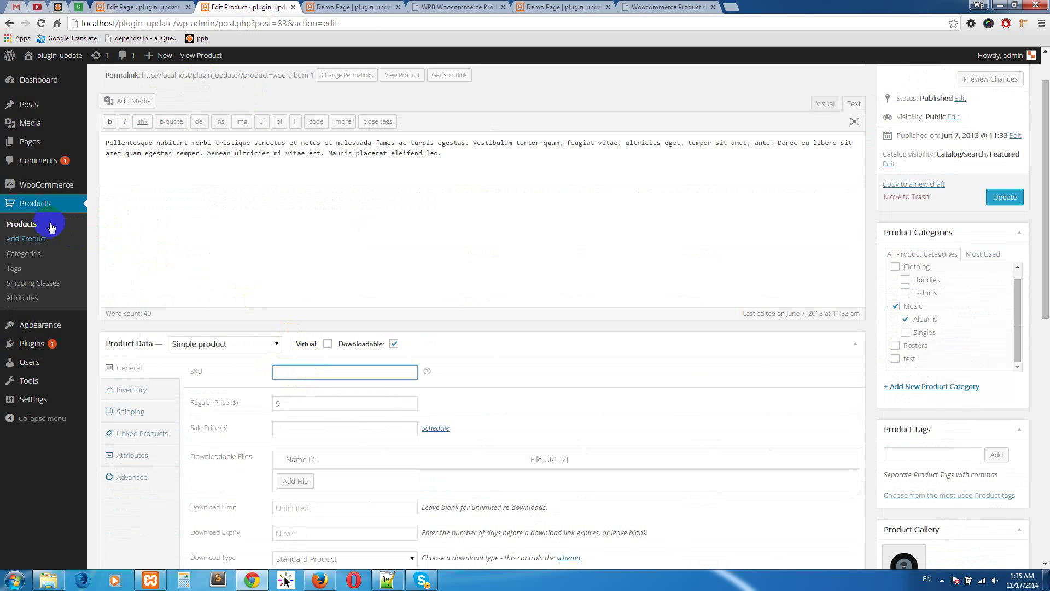
pyautogui.click(39, 229)
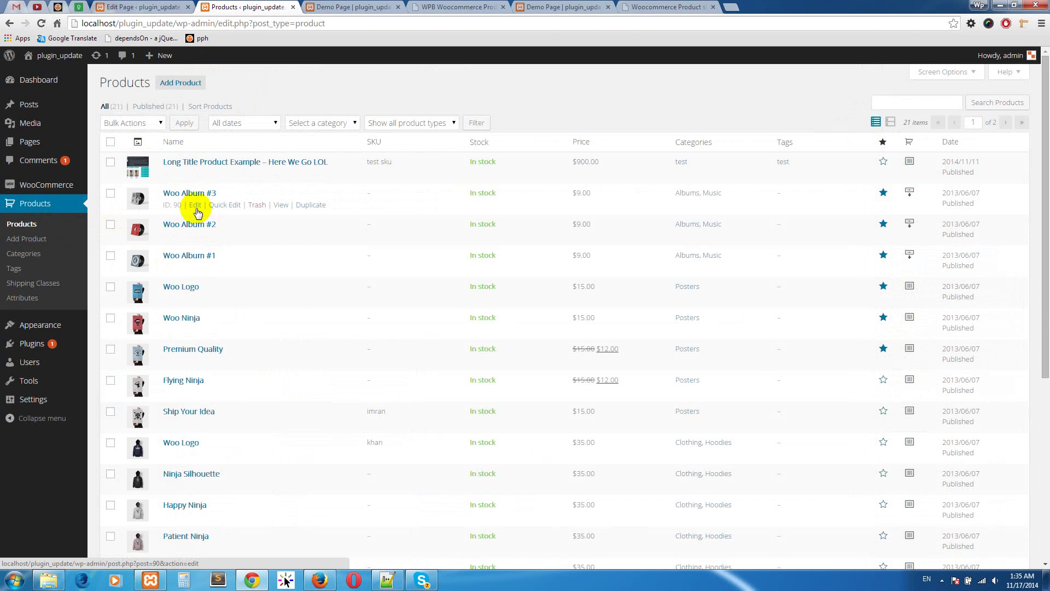
pyautogui.click(195, 206)
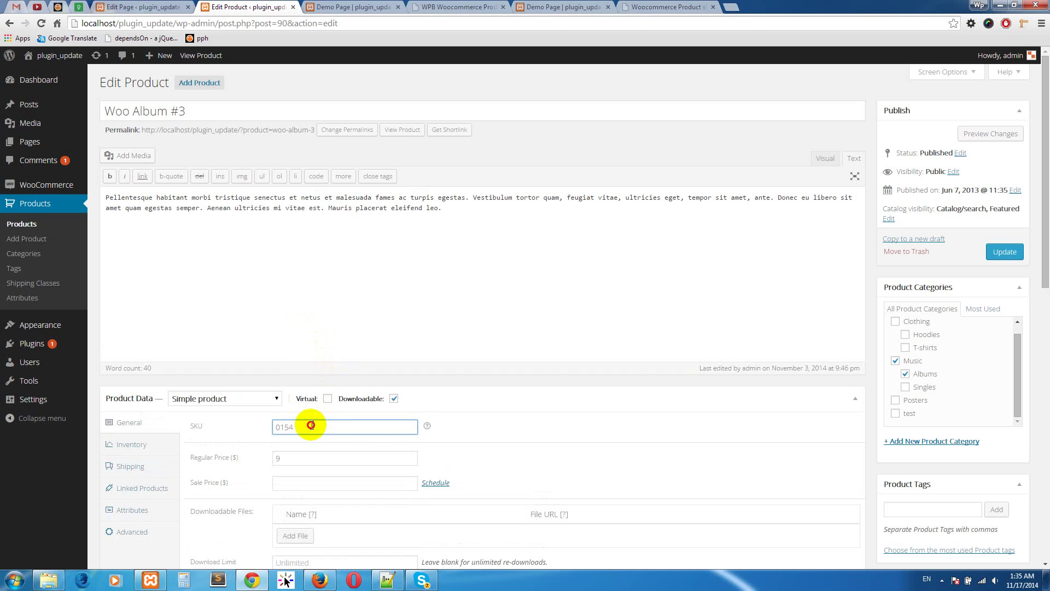
pyautogui.moveTo(311, 425); pyautogui.dragTo(269, 430)
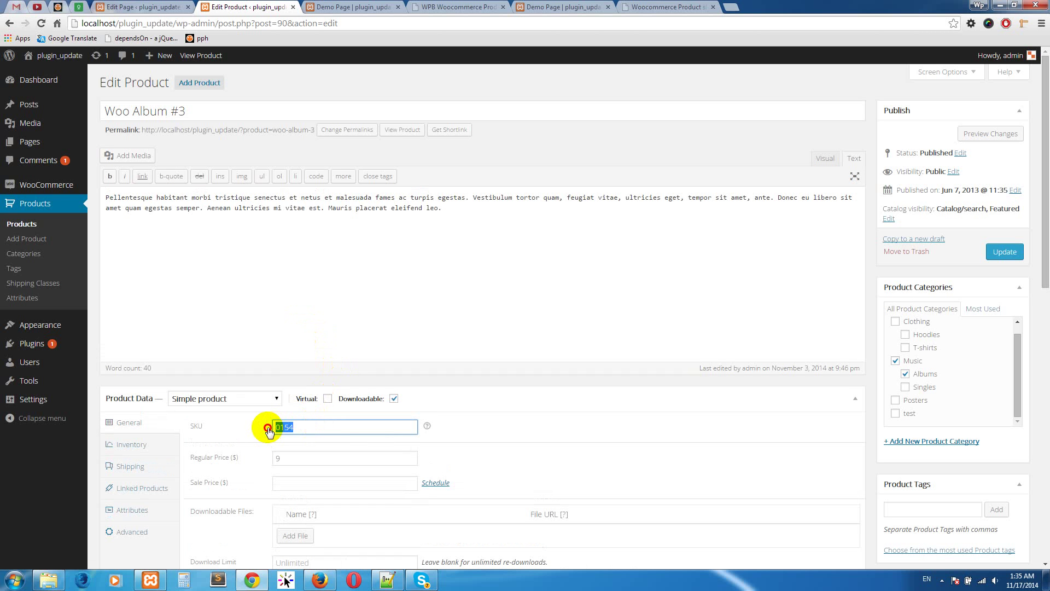
pyautogui.click(1006, 250)
pyautogui.click(164, 6)
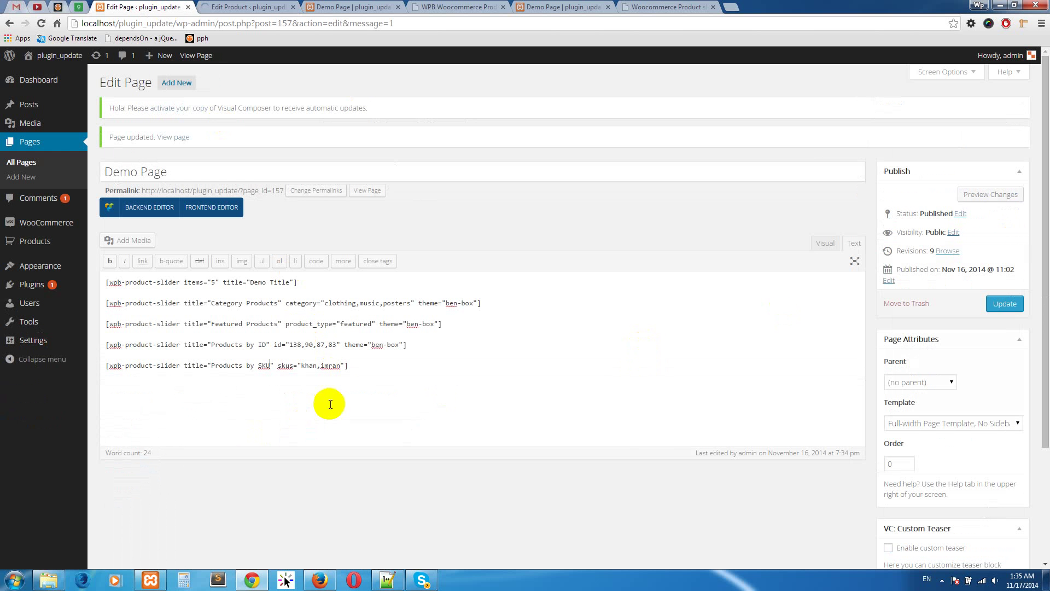
pyautogui.moveTo(340, 365); pyautogui.dragTo(301, 365)
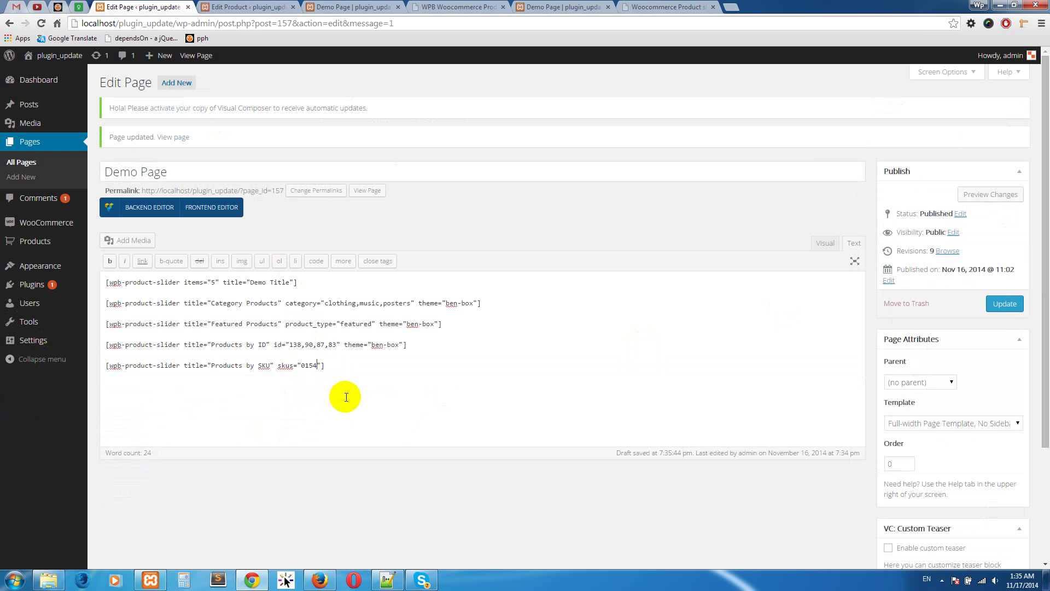
# Step: Save SKU 4873 on the Woo Album #2 product and append it, comma-separated, to the Products by SKU shortcode
pyautogui.click(246, 7)
pyautogui.click(22, 224)
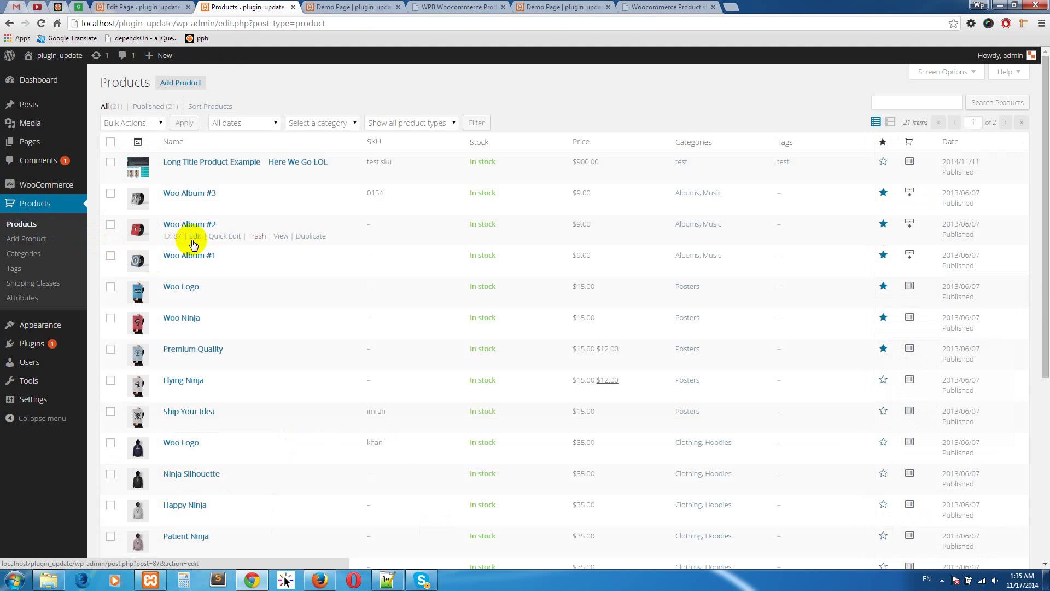
pyautogui.click(194, 238)
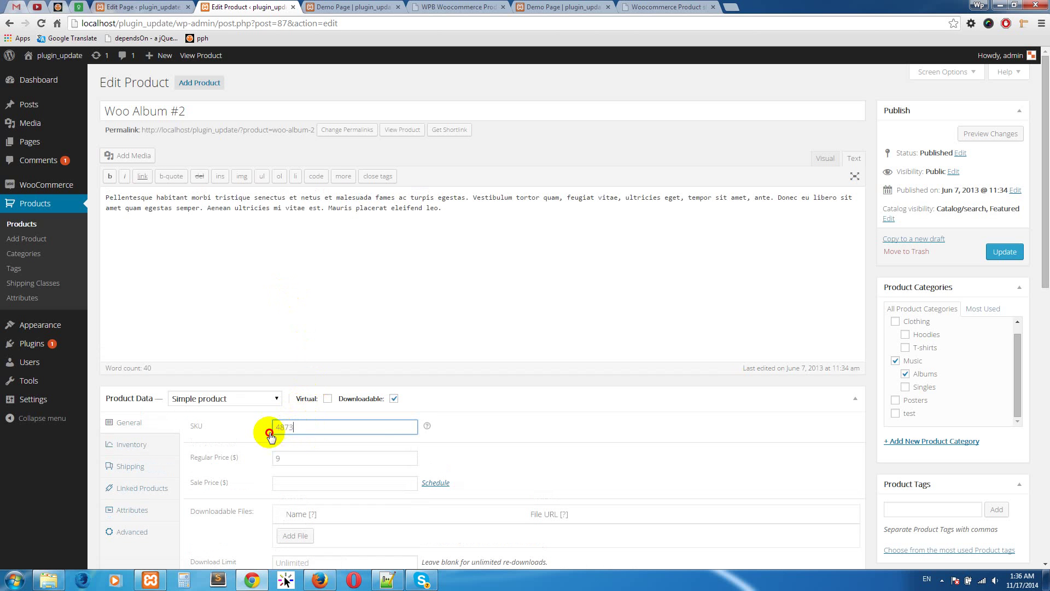
pyautogui.click(1004, 252)
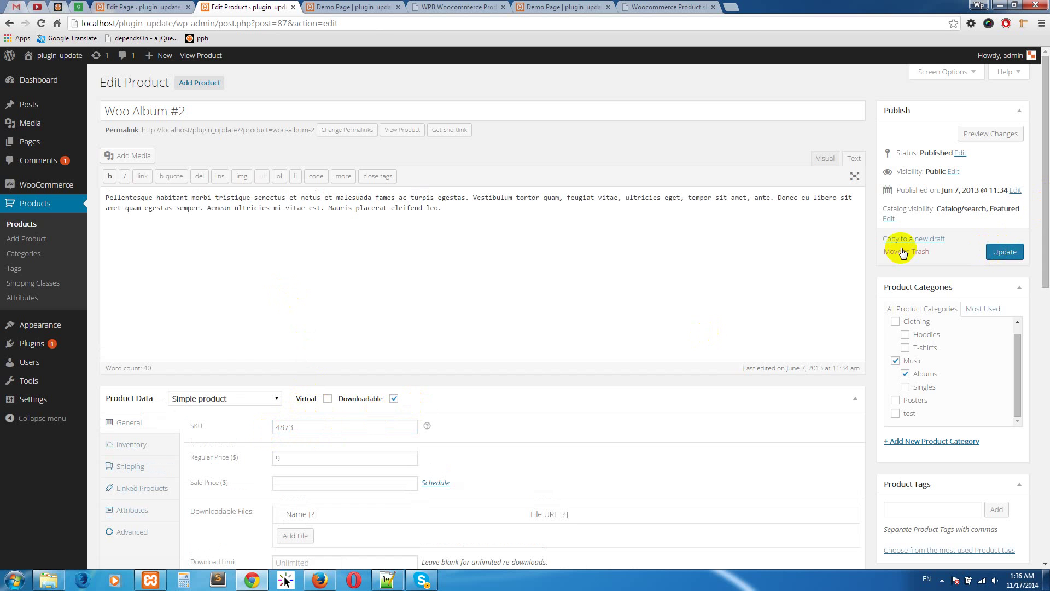
pyautogui.click(141, 7)
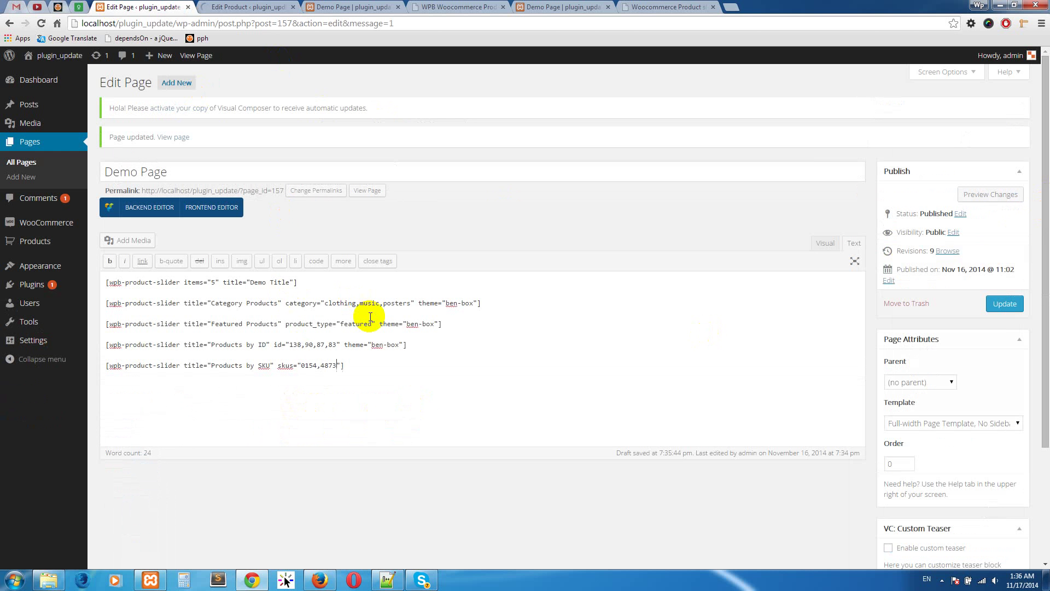
pyautogui.click(247, 8)
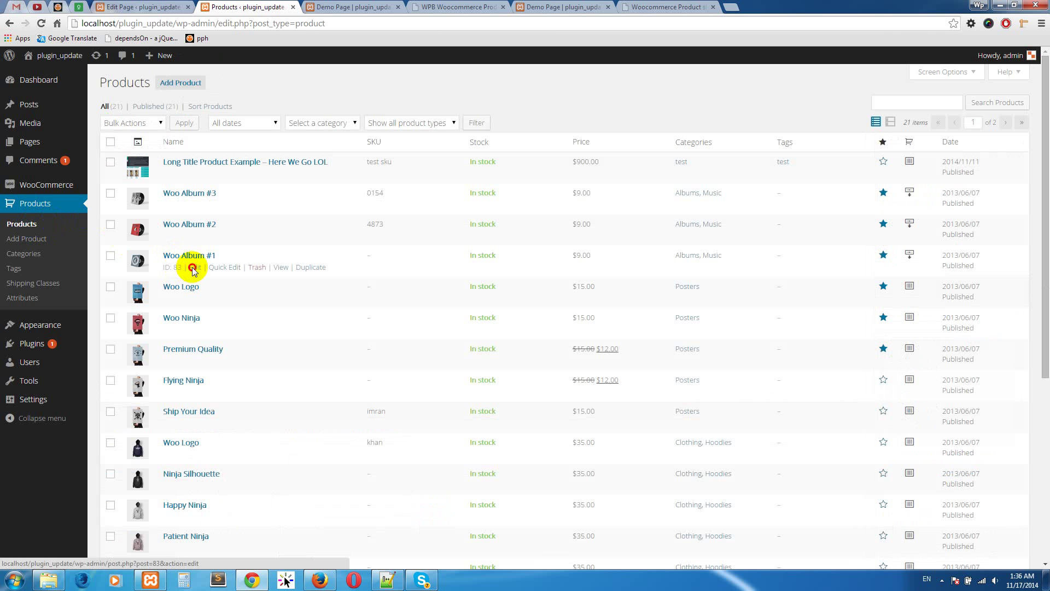
pyautogui.click(195, 267)
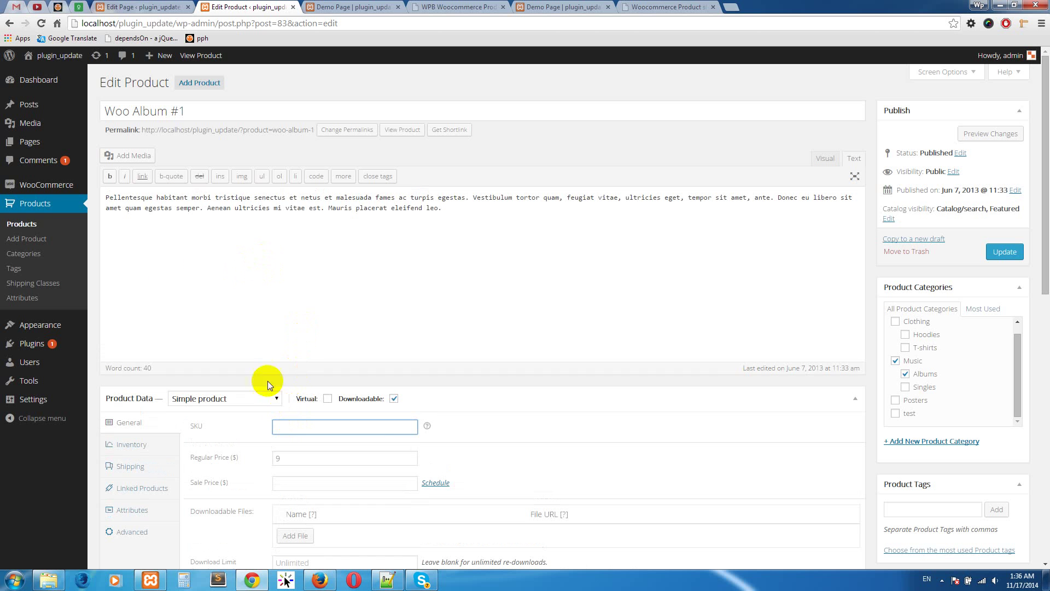
pyautogui.click(35, 224)
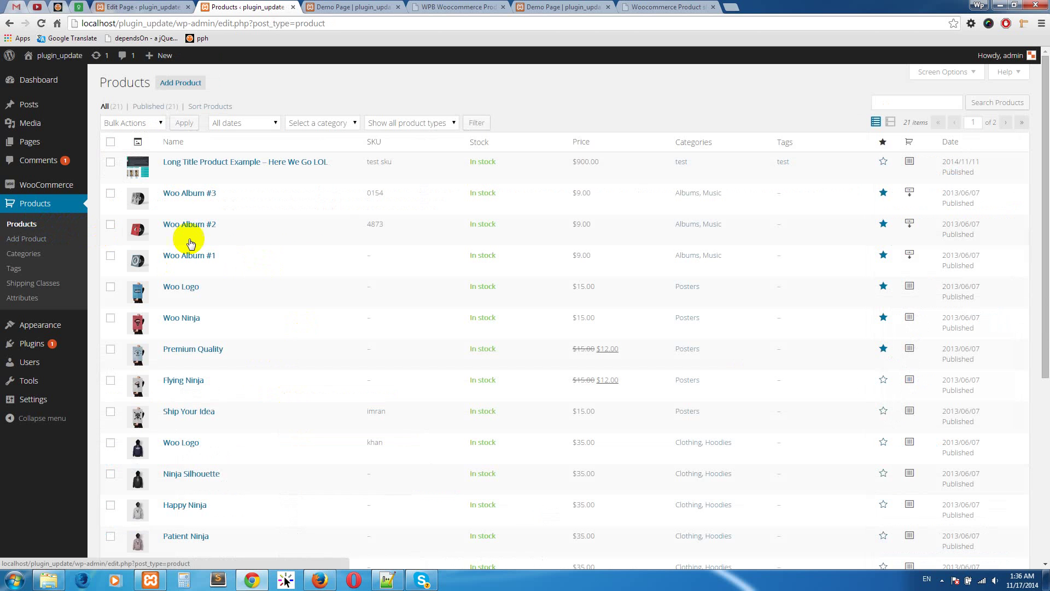
# Step: Copy the SKU of the Ship Your Idea poster from the product list and append it to the Products by SKU shortcode
pyautogui.scroll(-2, 321, 277)
pyautogui.doubleClick(375, 301)
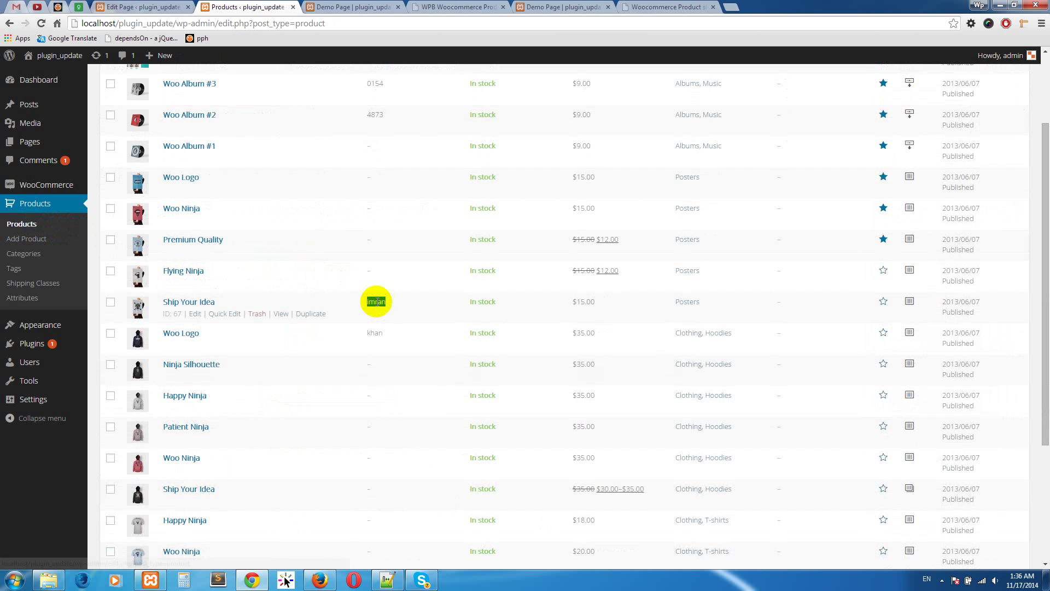
pyautogui.rightClick(379, 302)
pyautogui.click(393, 311)
pyautogui.scroll(2, 385, 262)
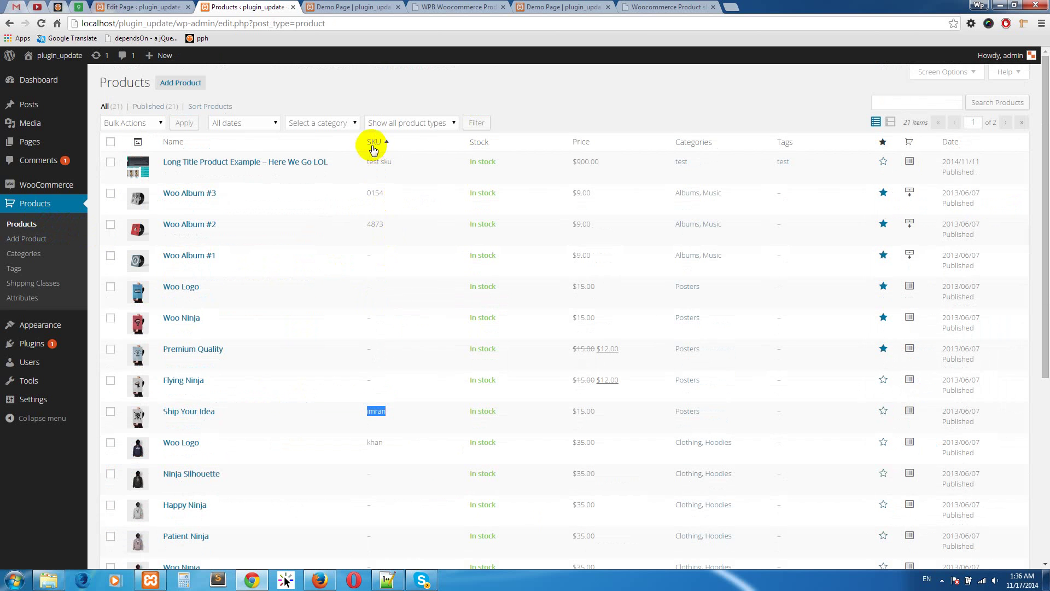
pyautogui.click(131, 7)
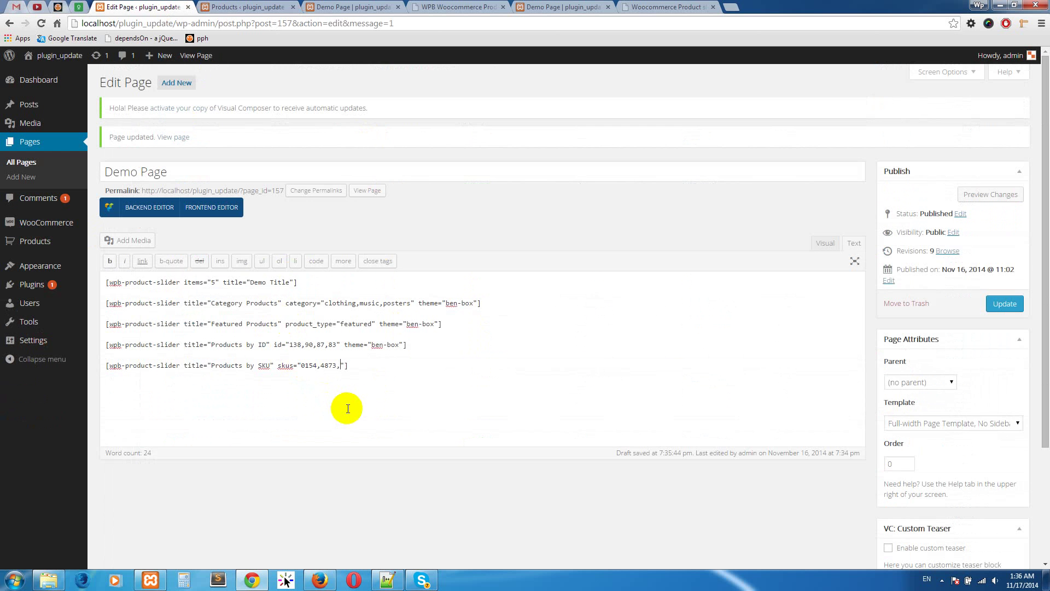
# Step: Copy the SKU of the Woo Logo hoodie from the product list and append it, comma-separated, to the Products by SKU shortcode
pyautogui.click(247, 8)
pyautogui.scroll(-2, 434, 347)
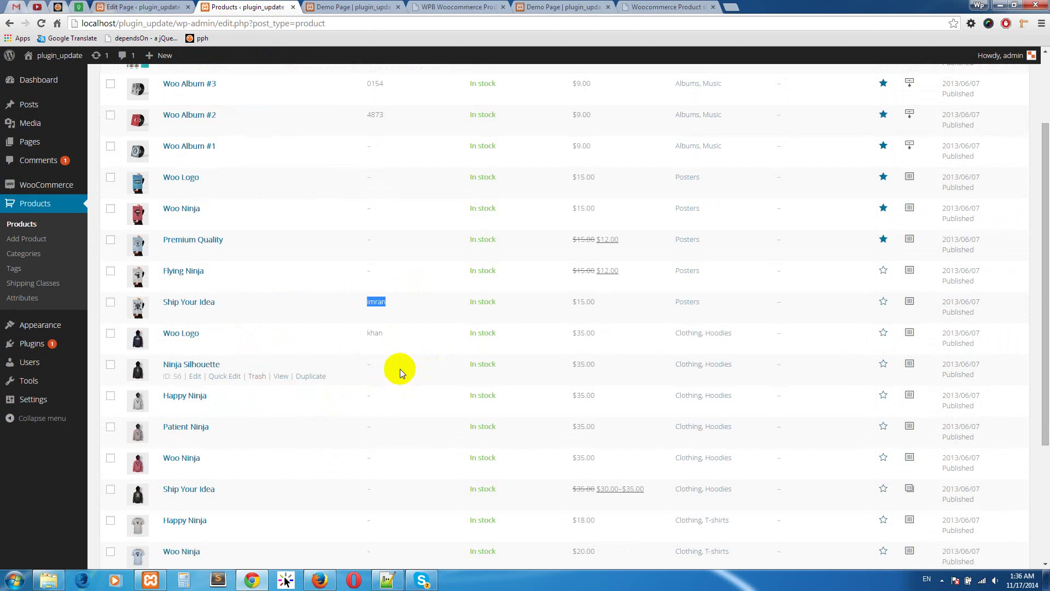
pyautogui.rightClick(377, 332)
pyautogui.click(394, 342)
pyautogui.scroll(2, 368, 328)
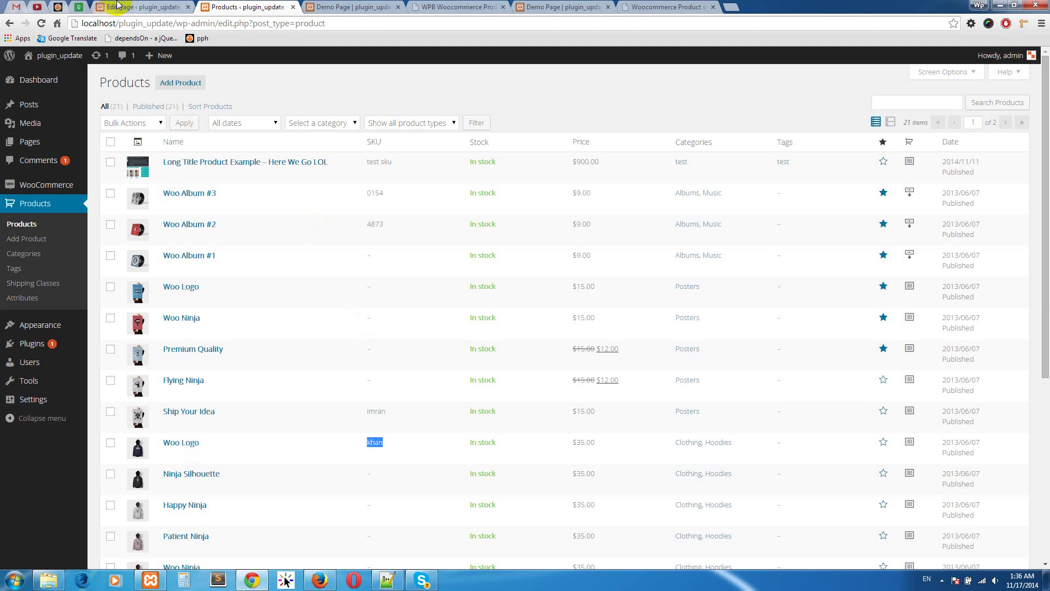
pyautogui.click(131, 7)
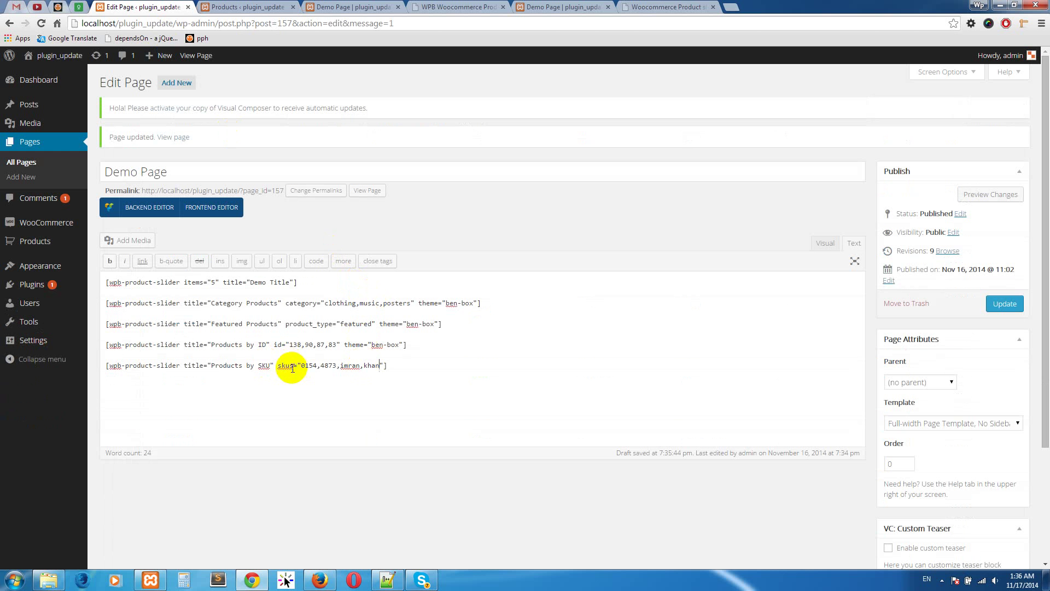
# Step: Update the Demo Page and reload its published view to check the Products by SKU slider
pyautogui.click(1004, 304)
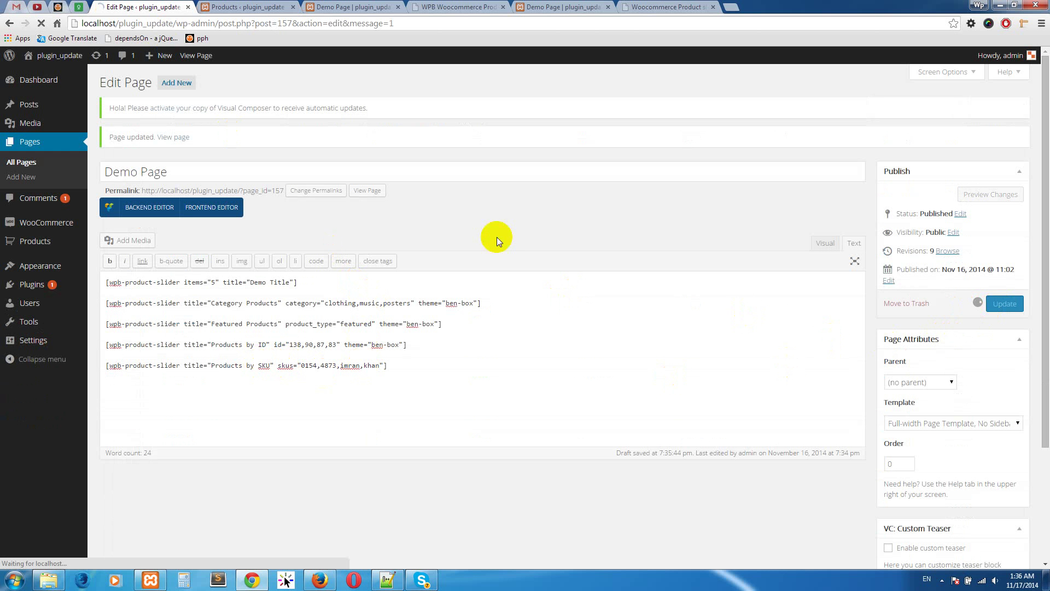
pyautogui.click(283, 5)
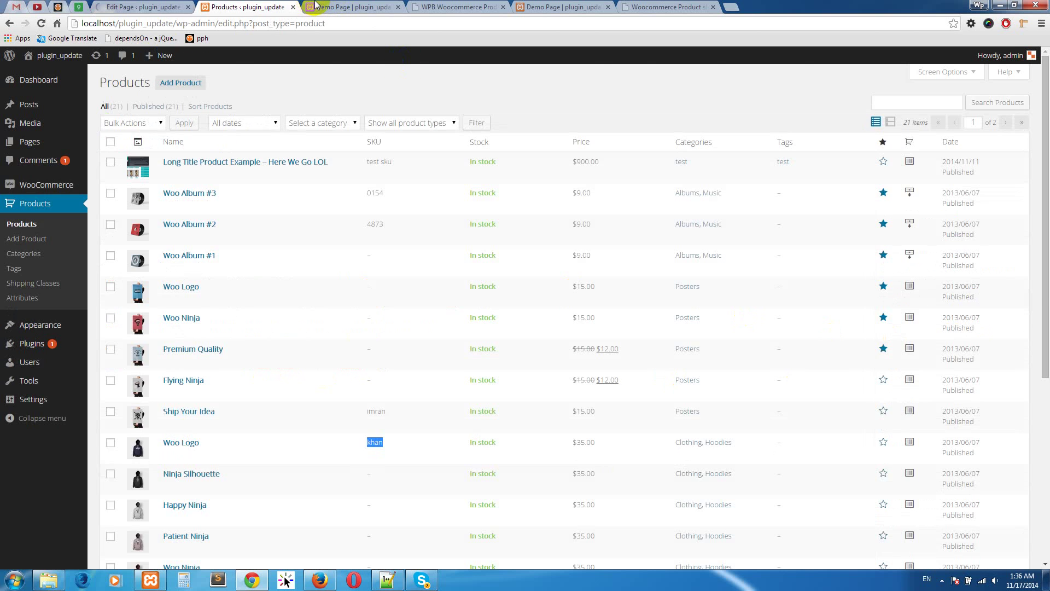
pyautogui.click(350, 7)
pyautogui.rightClick(185, 199)
pyautogui.click(222, 235)
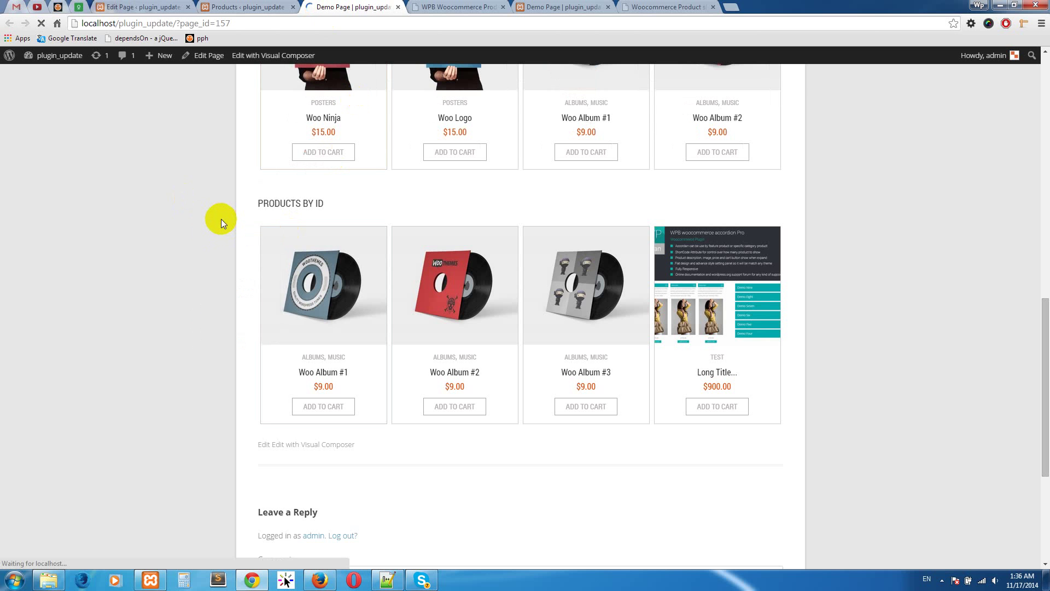
pyautogui.scroll(-3, 221, 224)
pyautogui.scroll(-2, 221, 228)
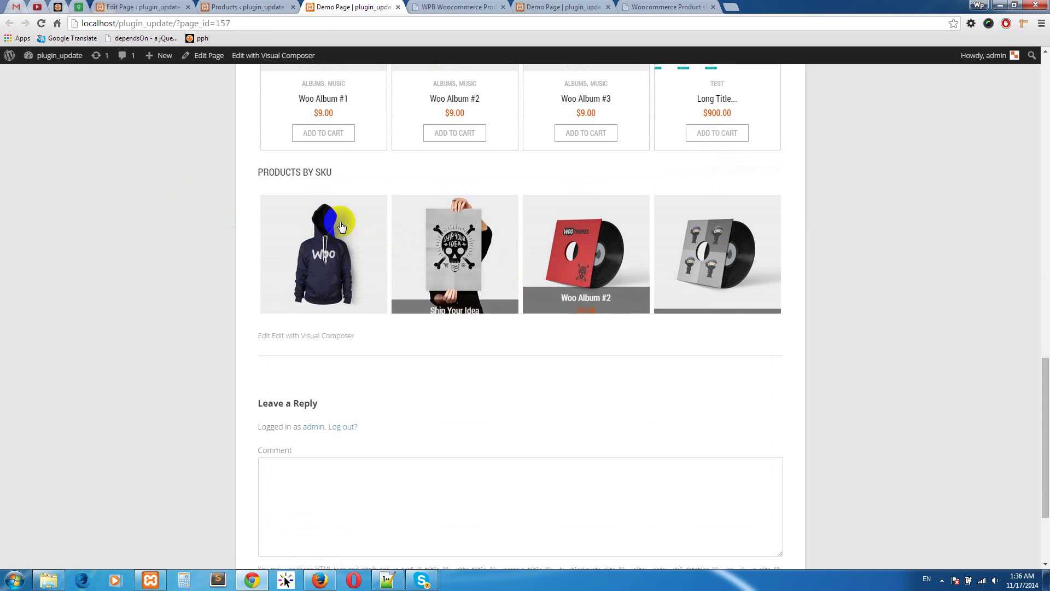
# Step: Examine the Advance Use of Shortcode example and the attribute table in the WPBean slider documentation
pyautogui.click(249, 8)
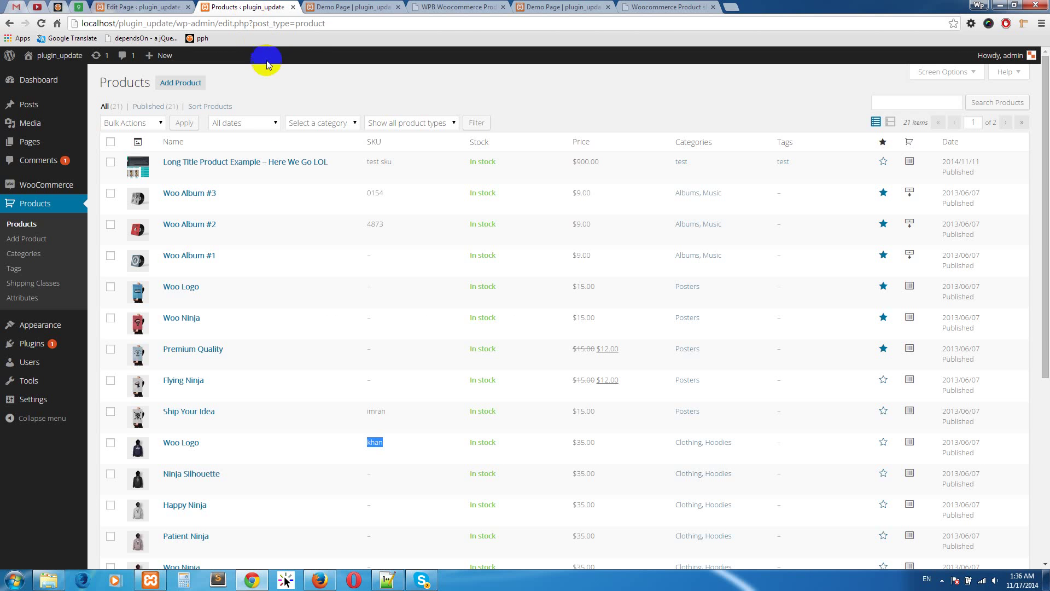
pyautogui.click(461, 5)
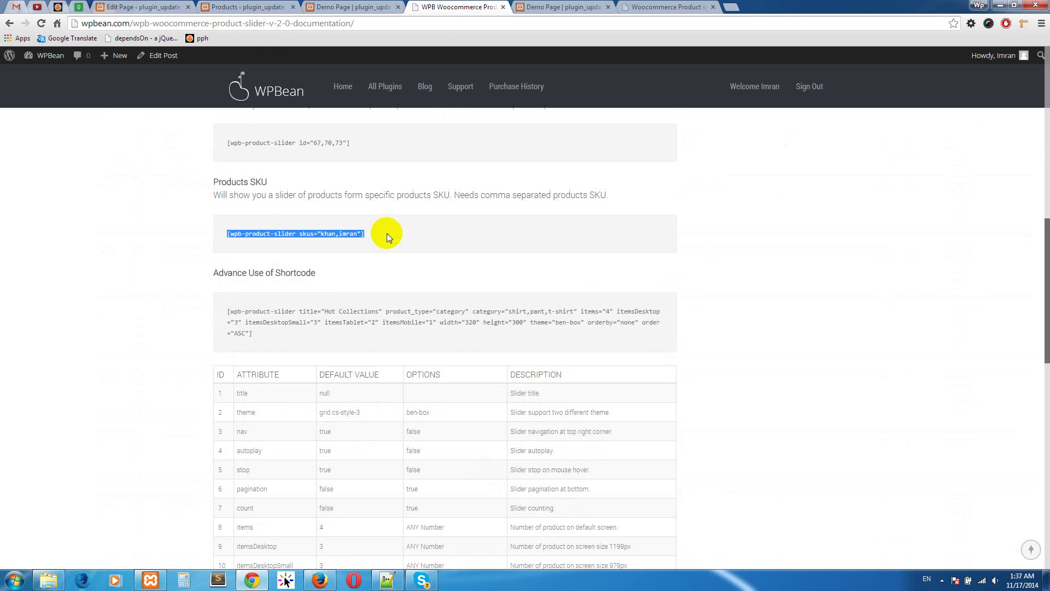
pyautogui.scroll(-1, 382, 227)
pyautogui.scroll(-3, 306, 263)
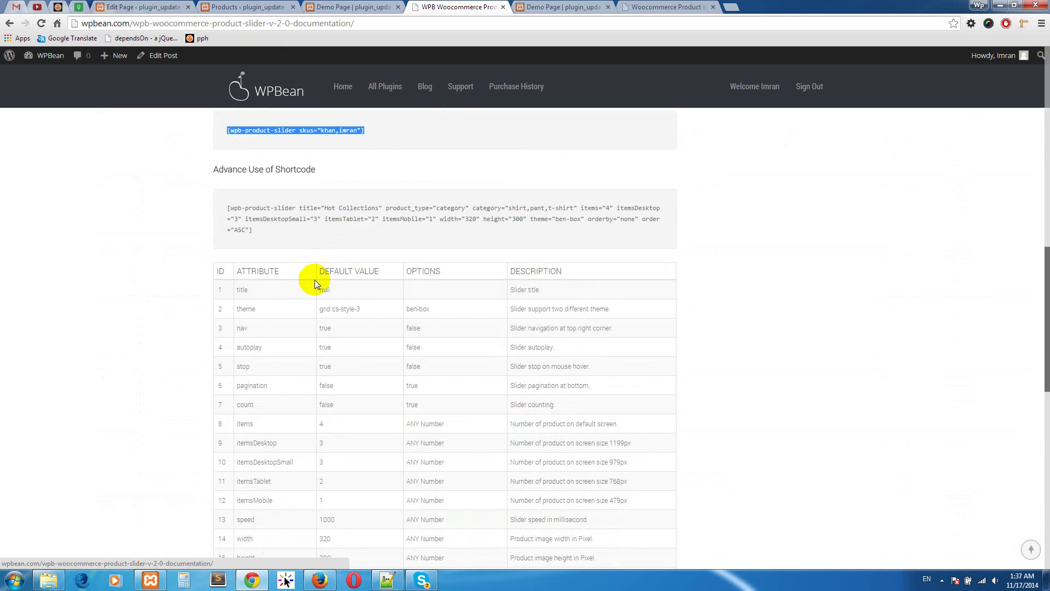
pyautogui.scroll(-3, 298, 342)
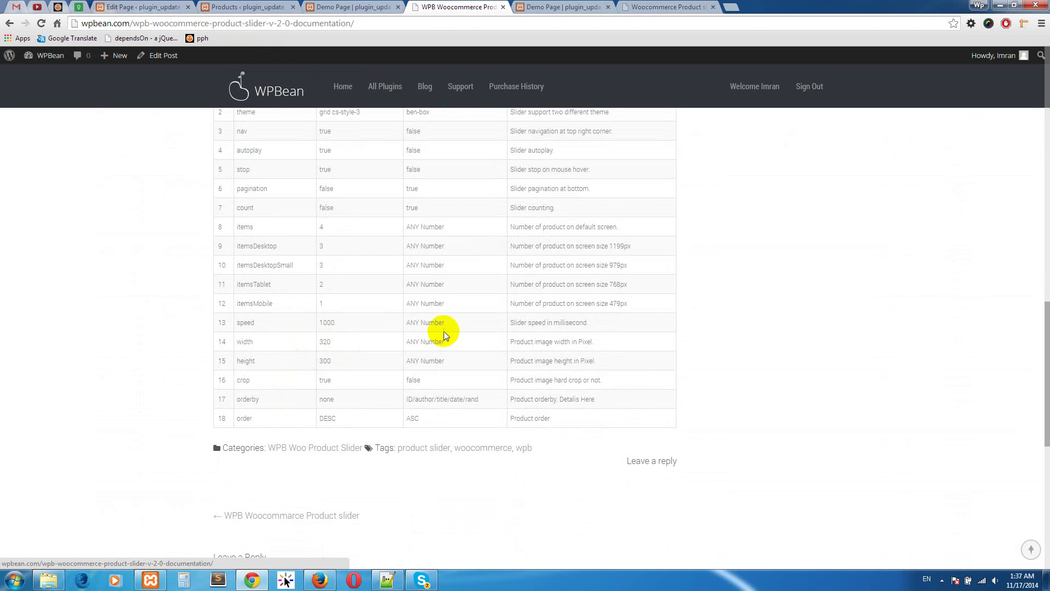
pyautogui.scroll(6, 705, 398)
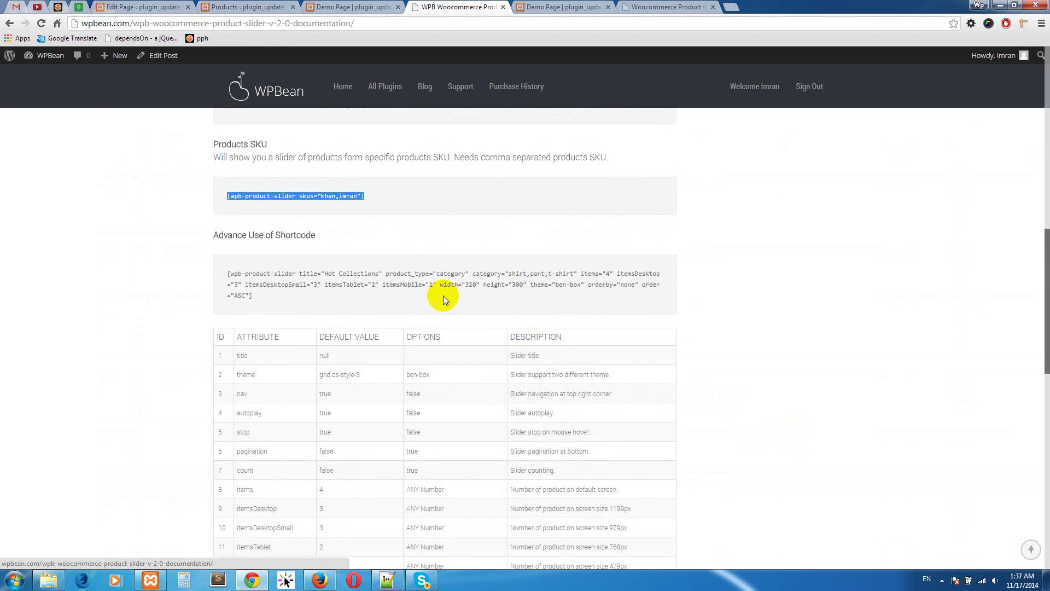
pyautogui.moveTo(277, 304); pyautogui.dragTo(227, 268)
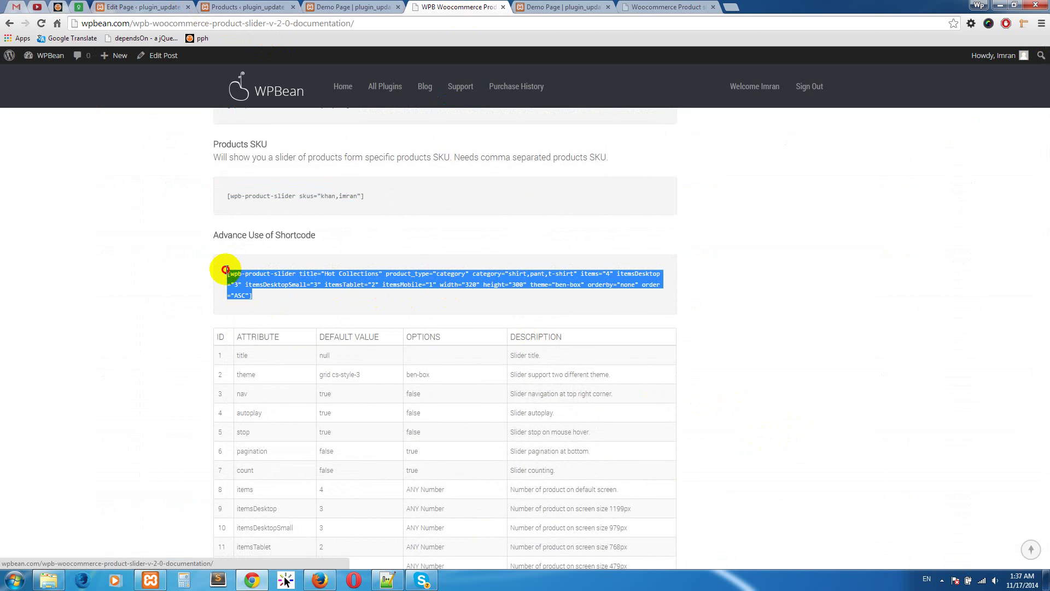
pyautogui.click(402, 310)
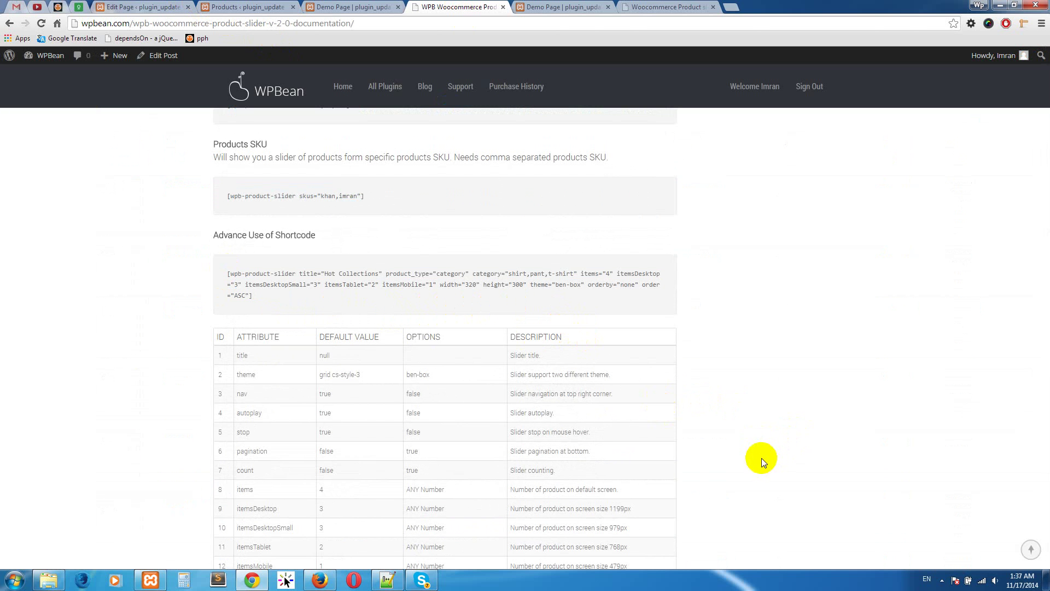
pyautogui.click(942, 580)
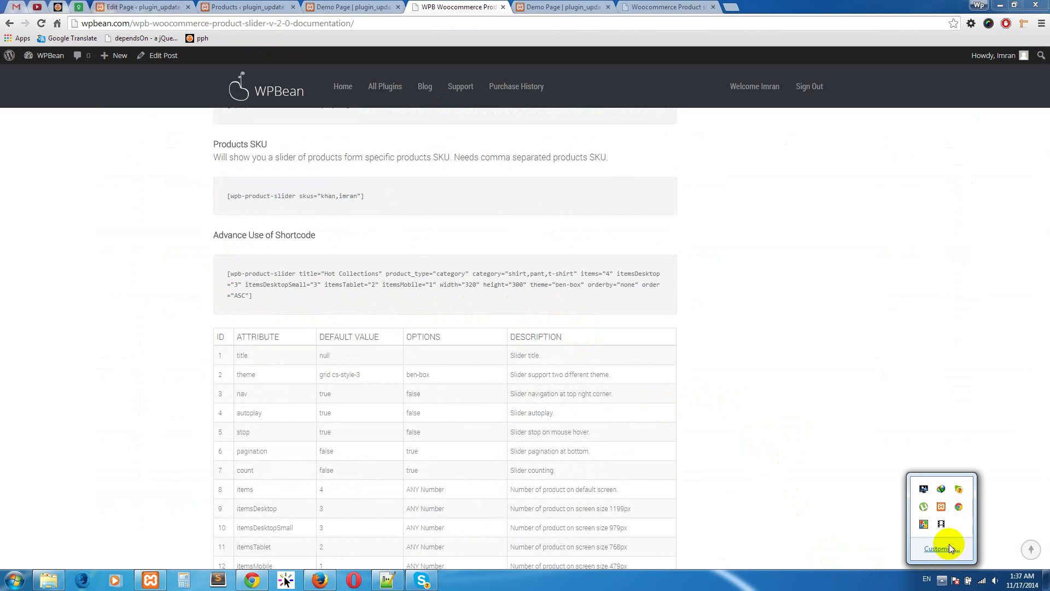